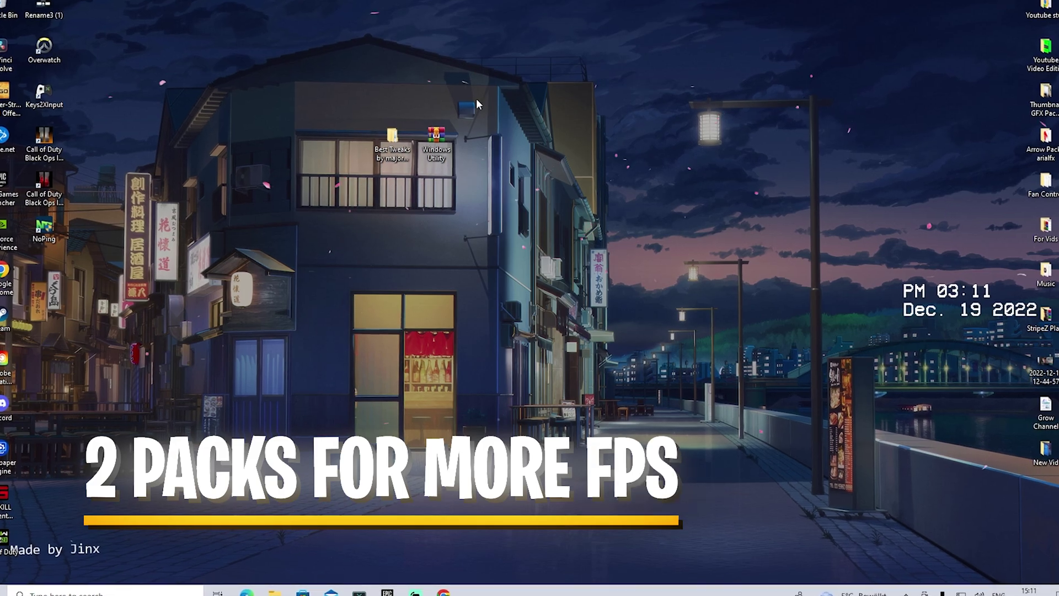
- Browse the LeStripez site in the browser, then close the browser
left_click(448, 592)
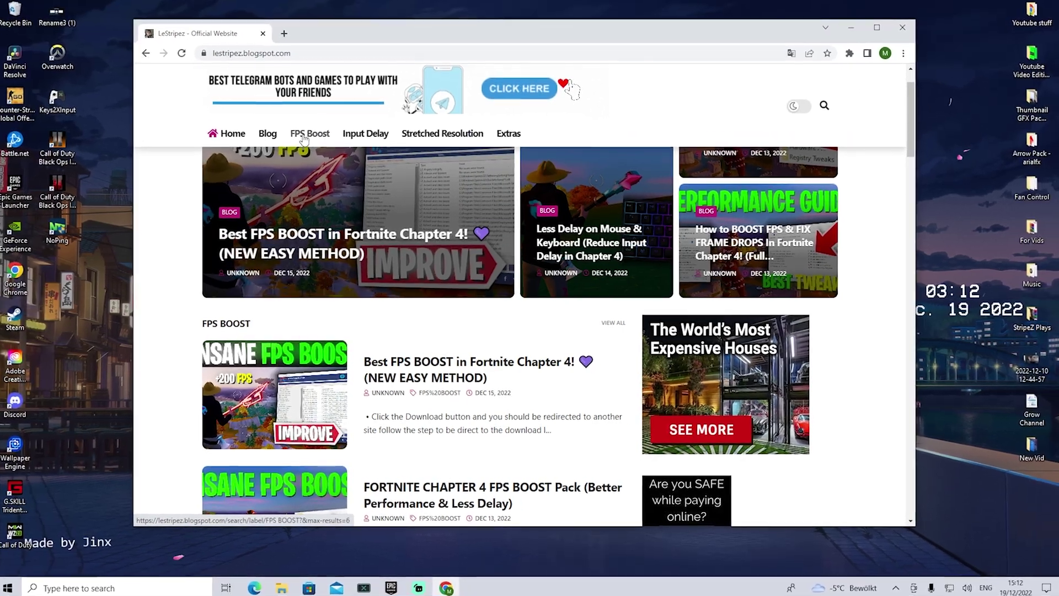
scroll(303, 139, "up", 3)
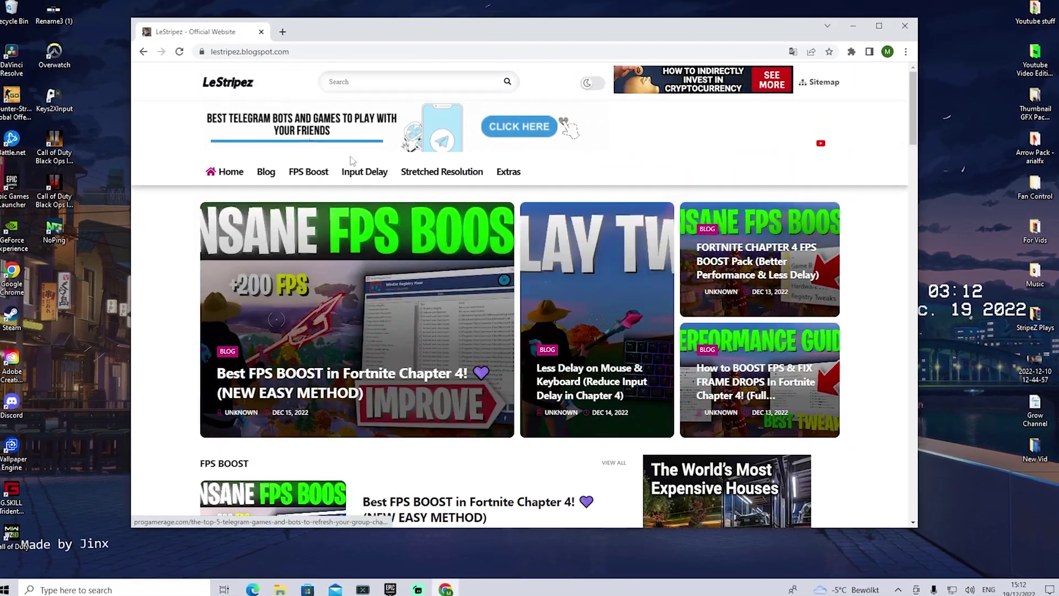
scroll(342, 265, "down", 6)
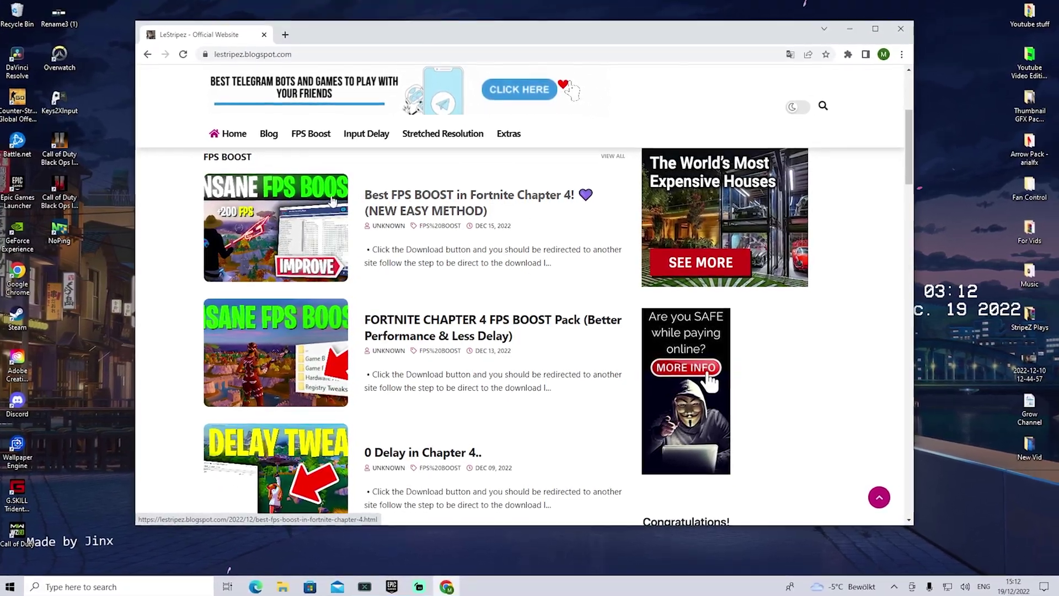
left_click(914, 20)
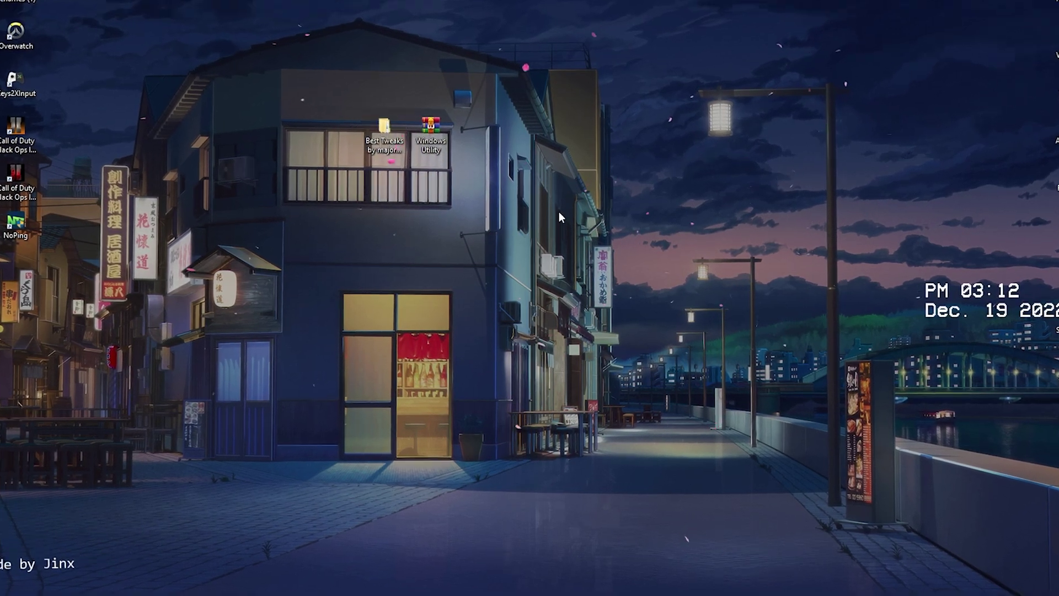
- Open the Best Tweaks by majorgeeks desktop folder and enter Advertising and Sponsored Apps
double_click(384, 132)
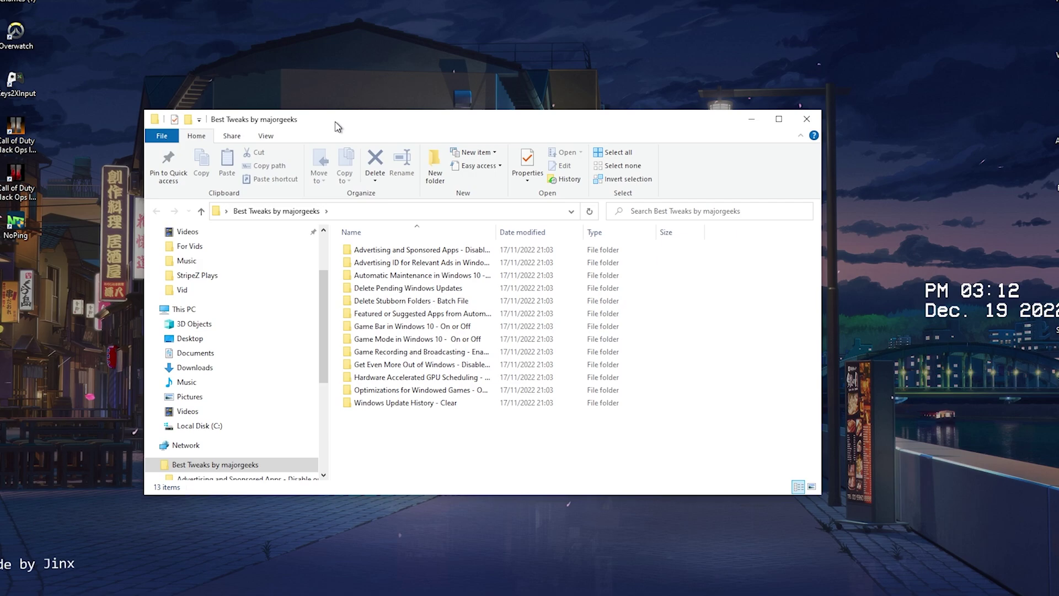
left_click_drag(339, 126, 309, 131)
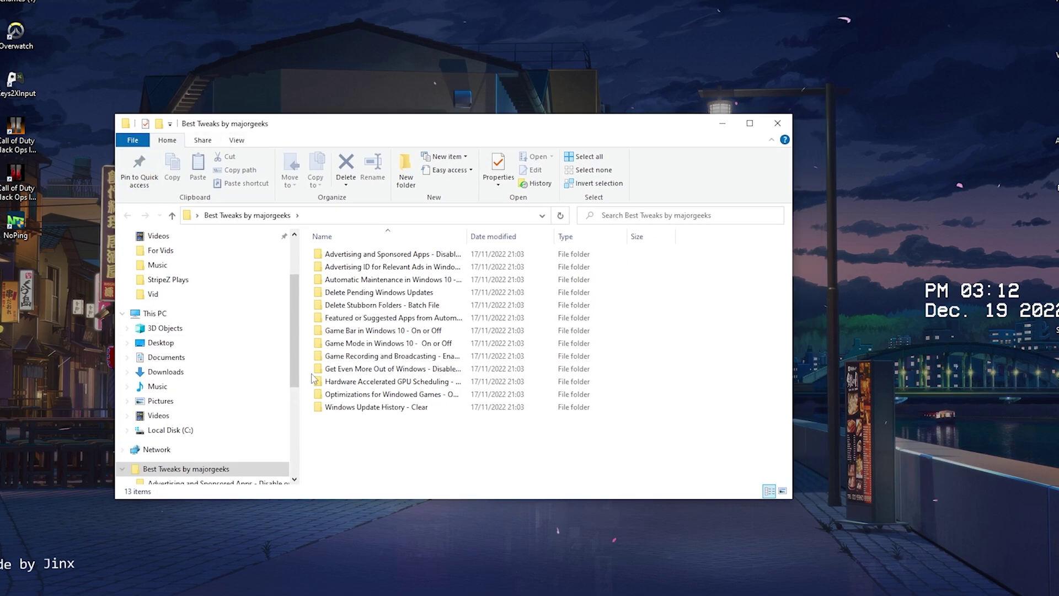
left_click(346, 257)
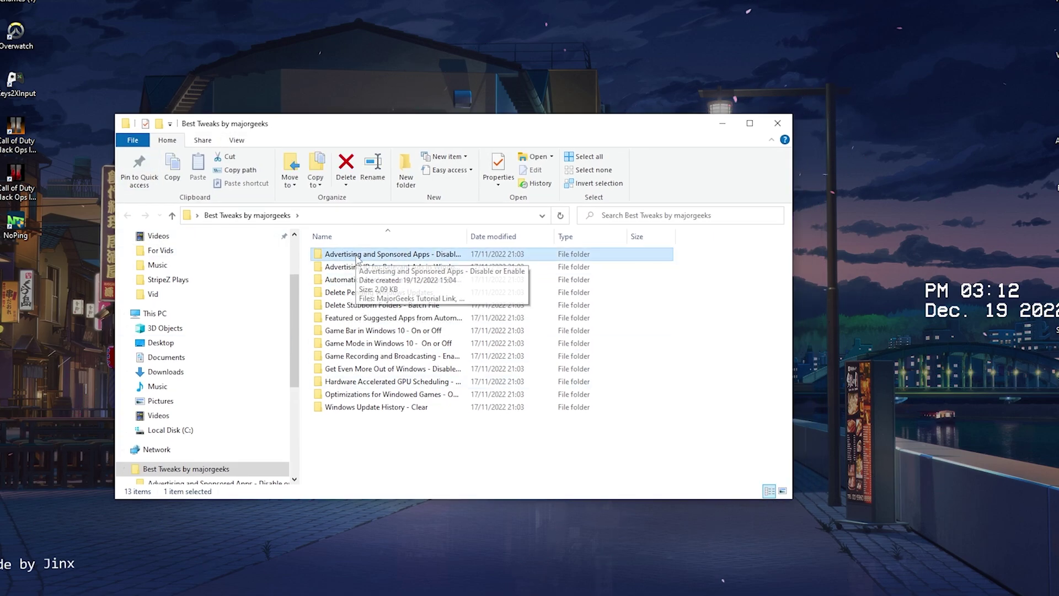
key("super")
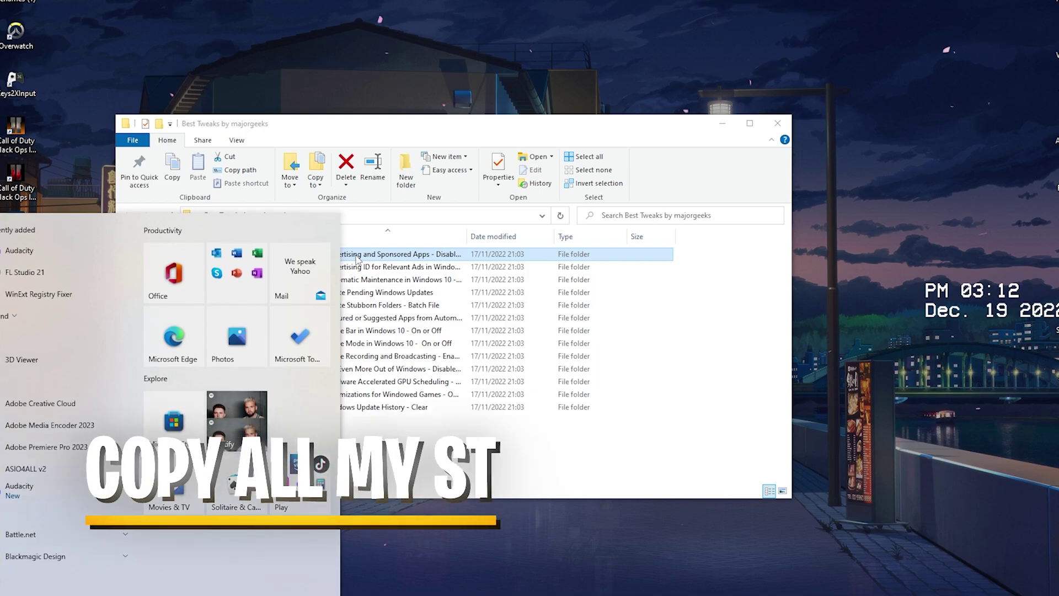
left_click(611, 330)
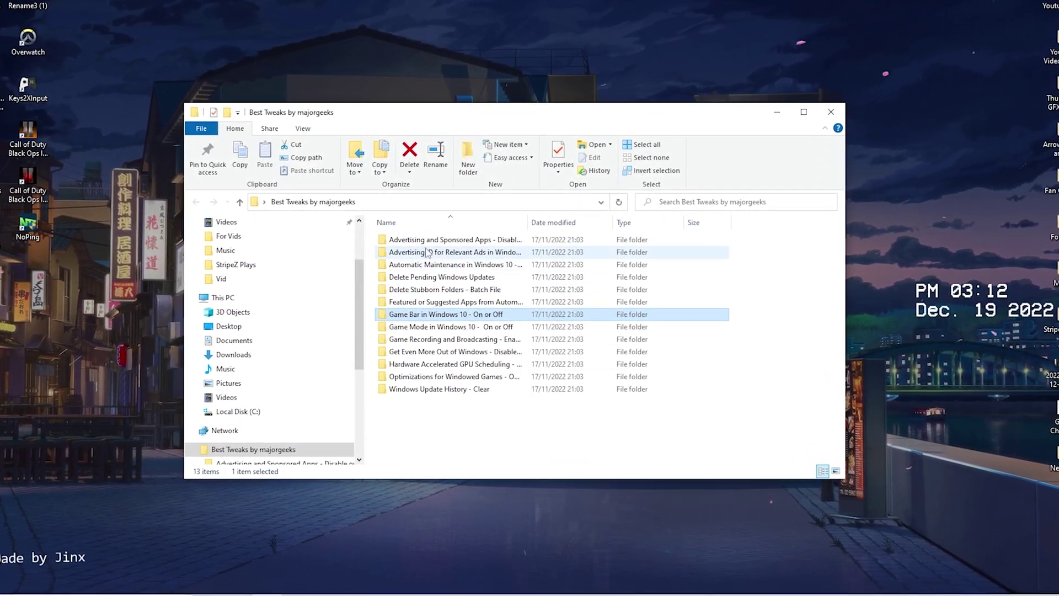
double_click(424, 239)
- Merge 'Windows 10 disable most of ads.reg' into the registry and dismiss the success message
left_click(394, 251)
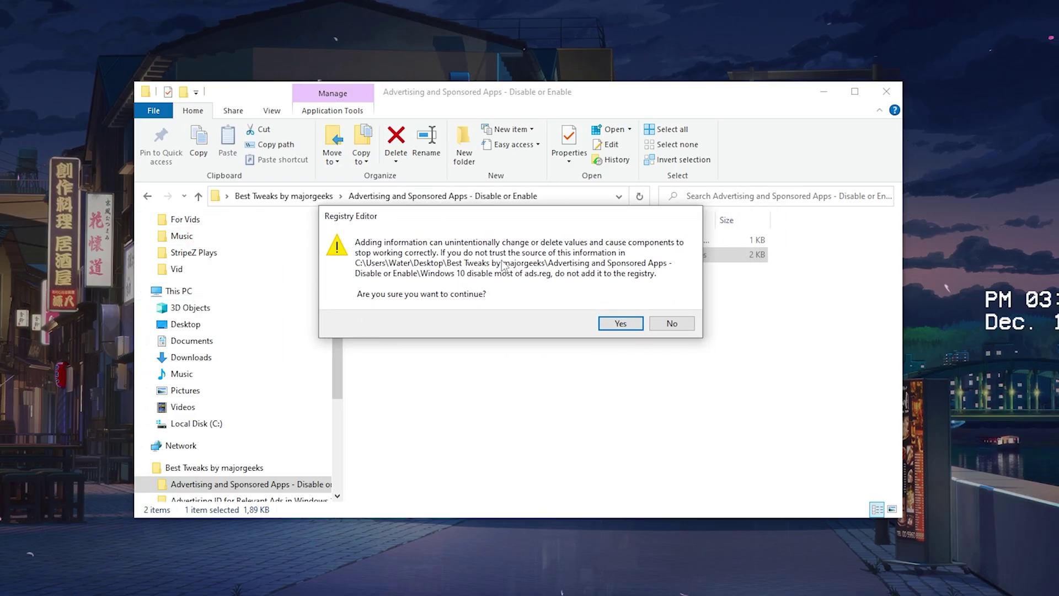
left_click(619, 322)
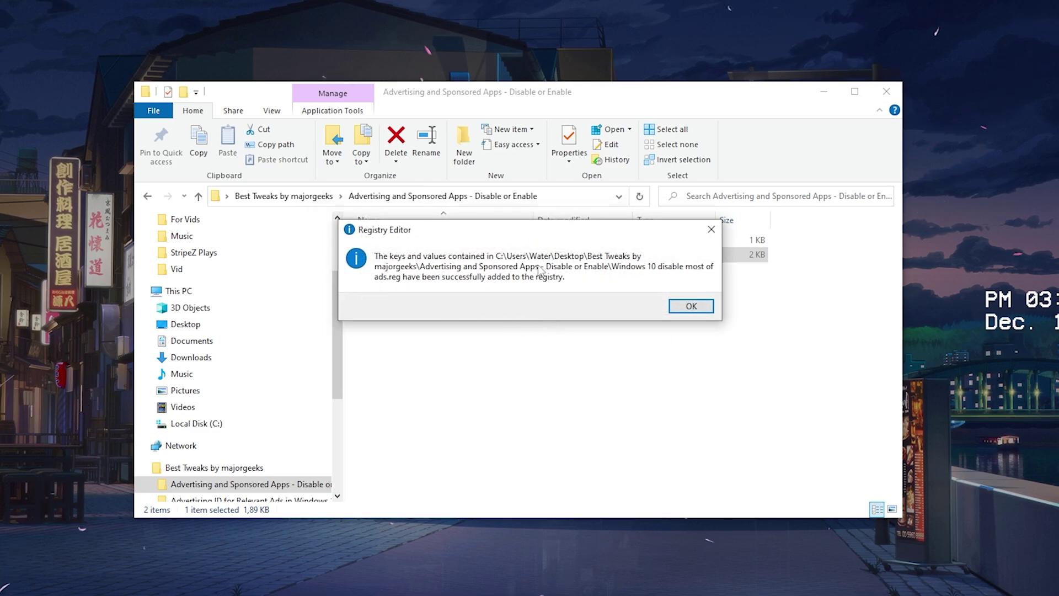
left_click(690, 305)
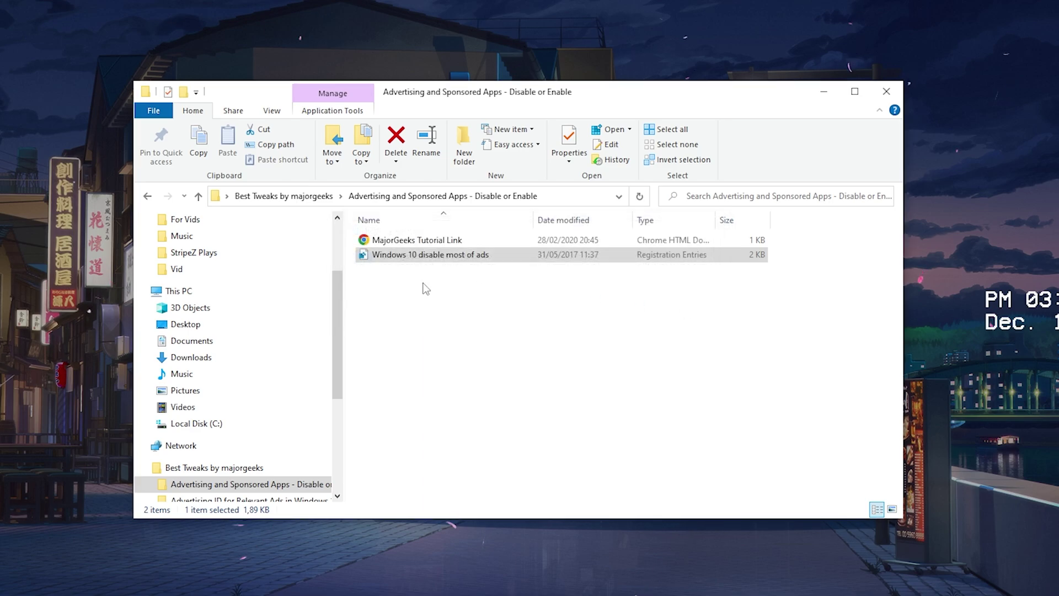
left_click(447, 309)
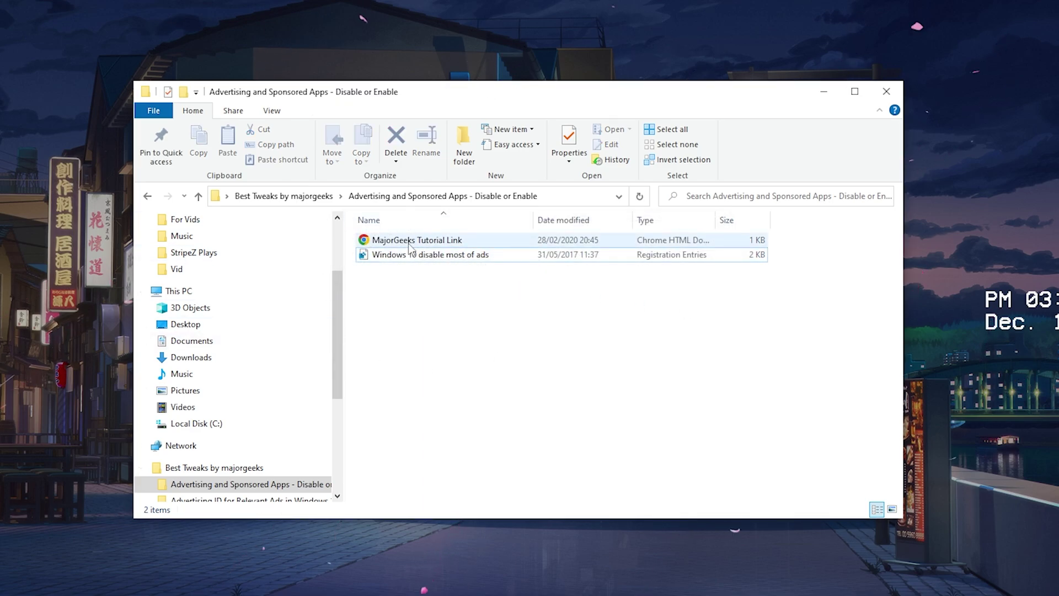
key("BackSpace")
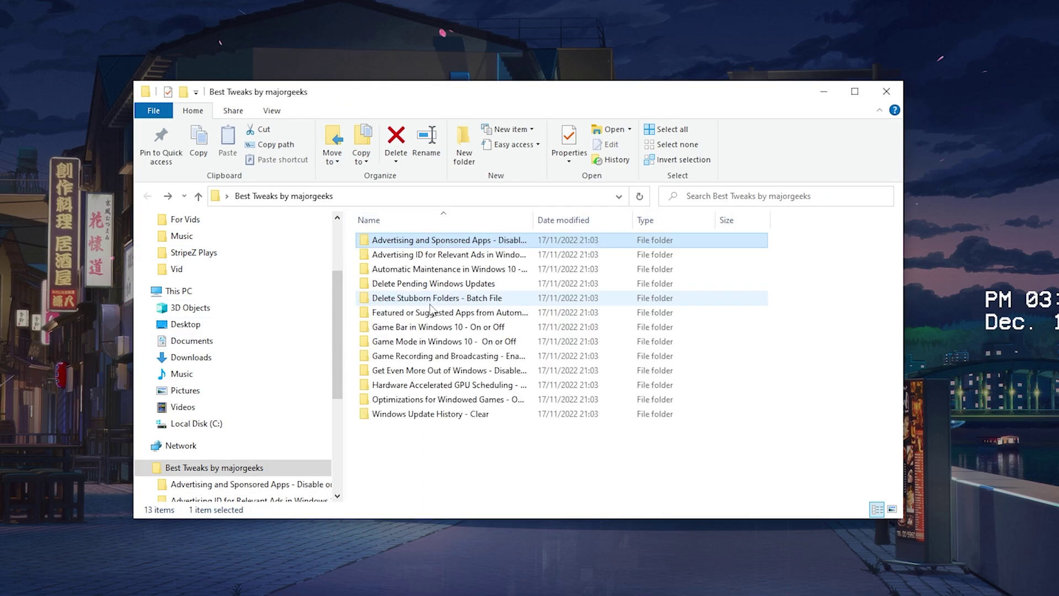
left_click(405, 258)
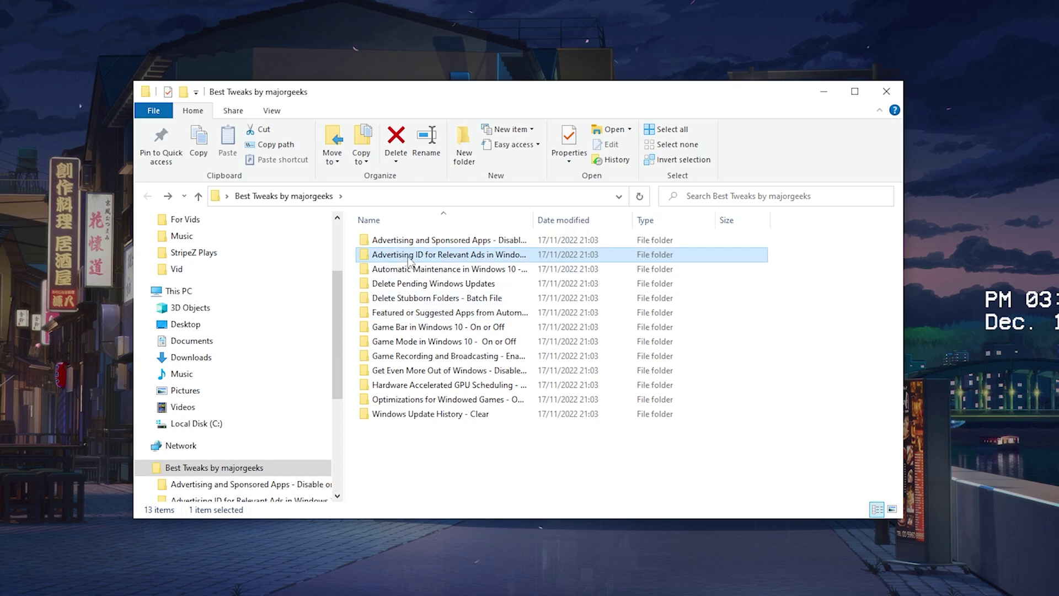
double_click(408, 257)
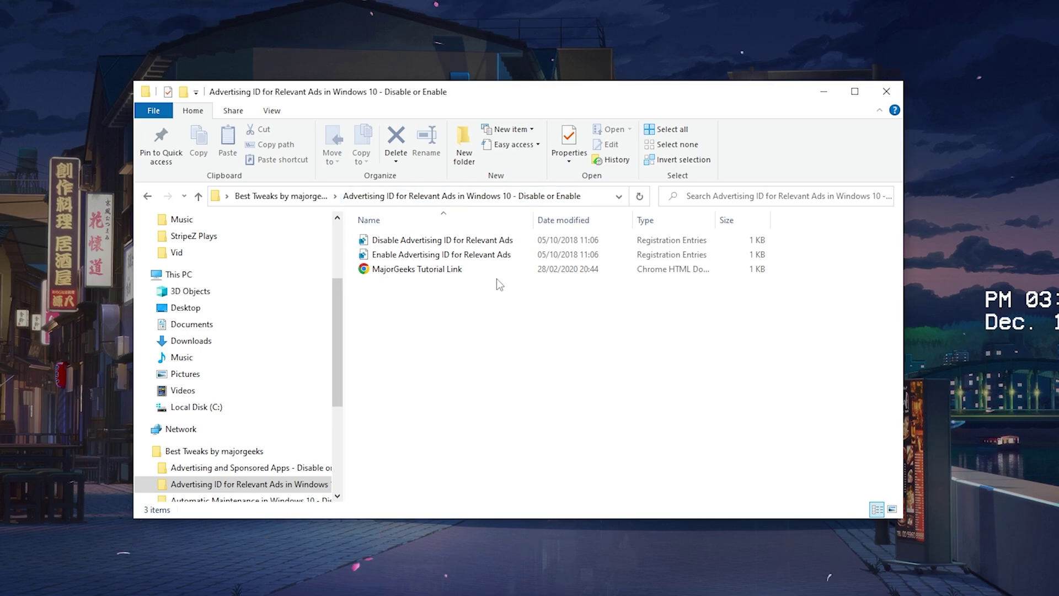
key("alt+Left")
left_click(389, 273)
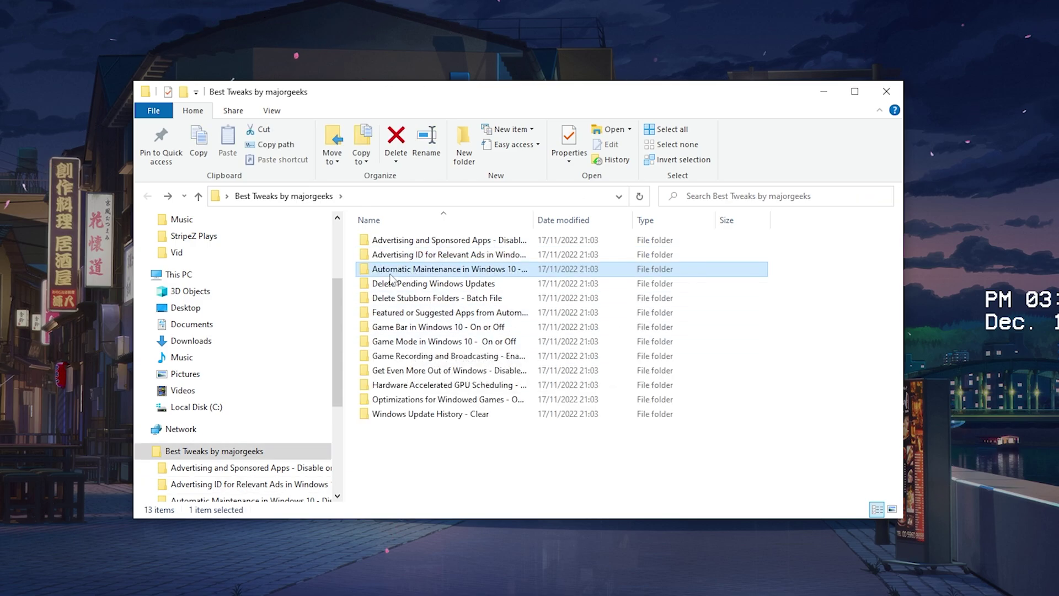
double_click(390, 273)
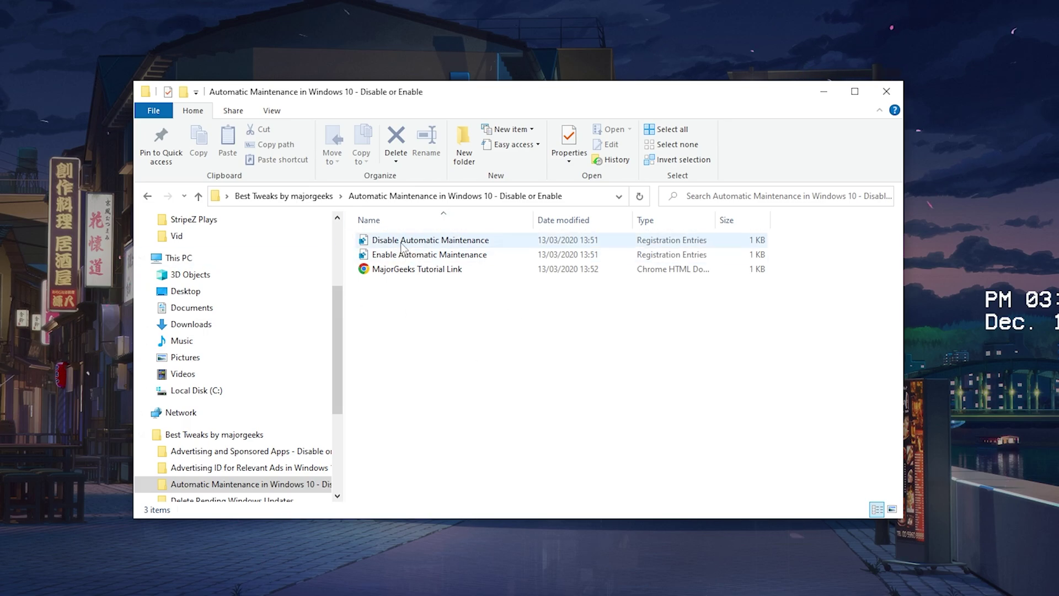
left_click(422, 243)
left_click(380, 255)
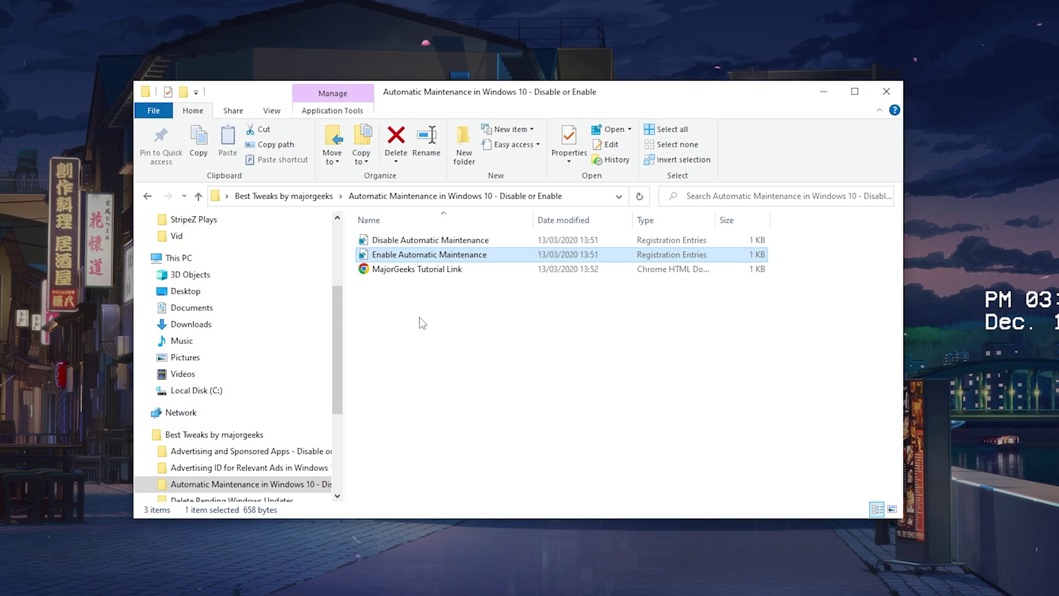
key("BackSpace")
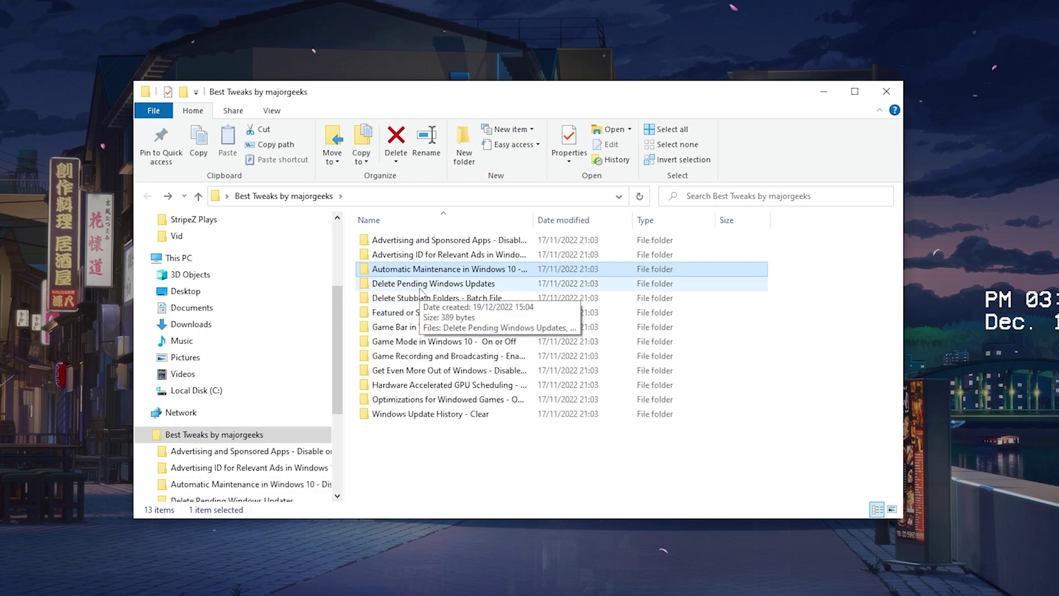
left_click(389, 287)
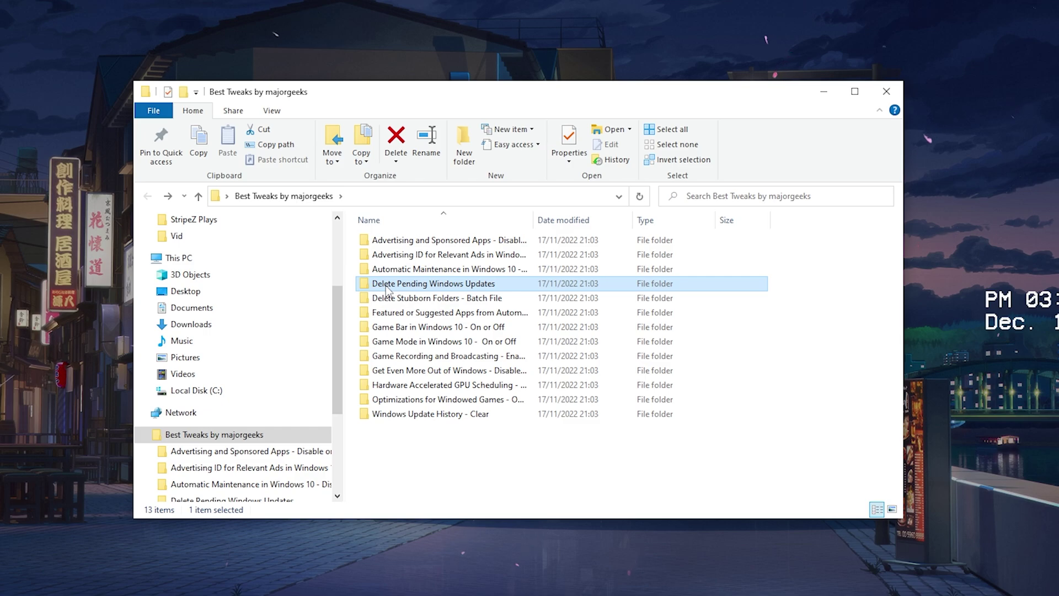
double_click(387, 287)
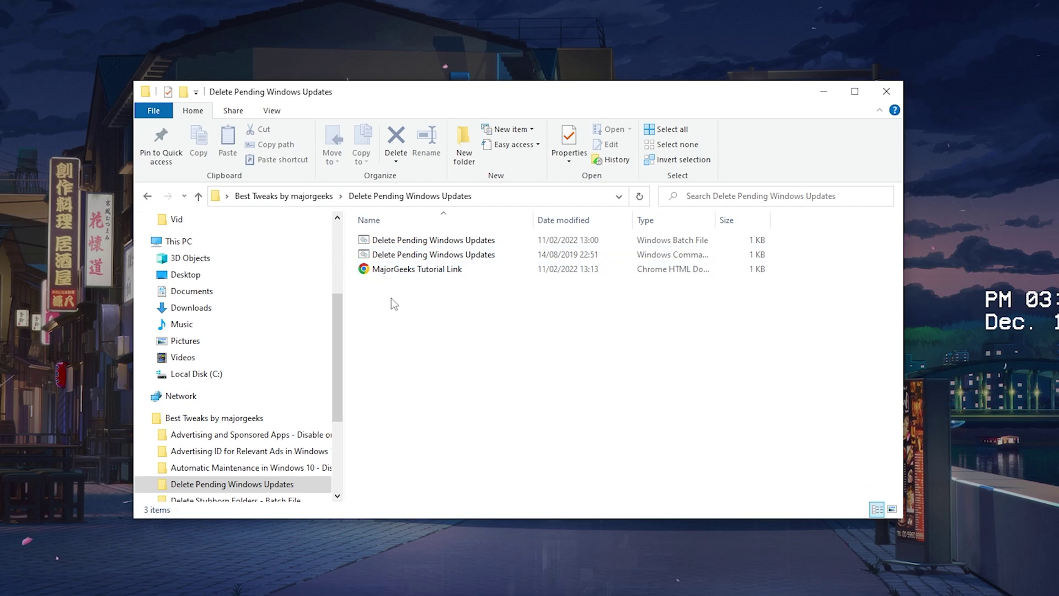
left_click(411, 240)
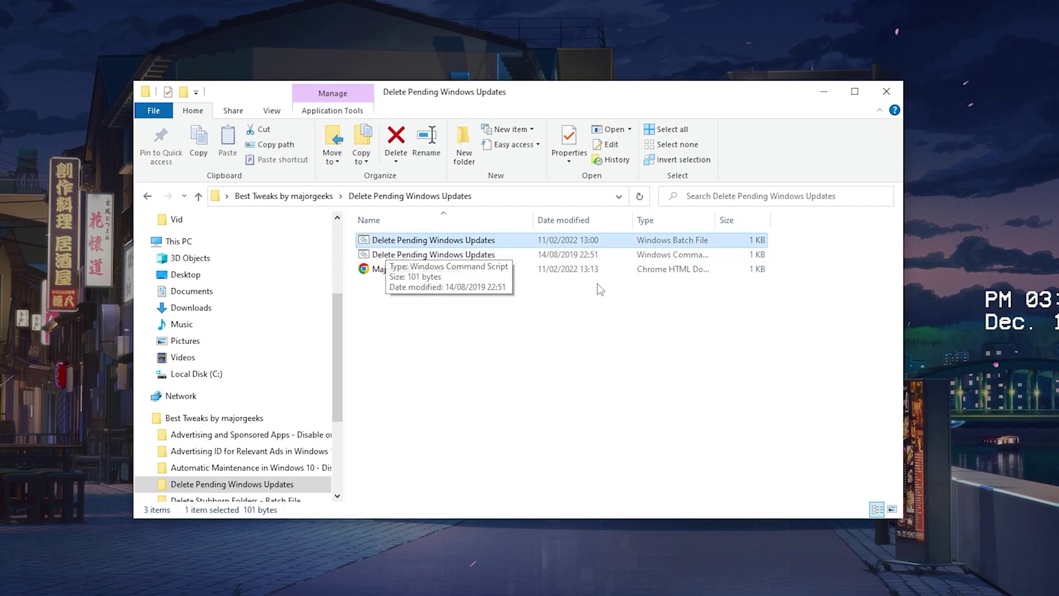
key("alt+Left")
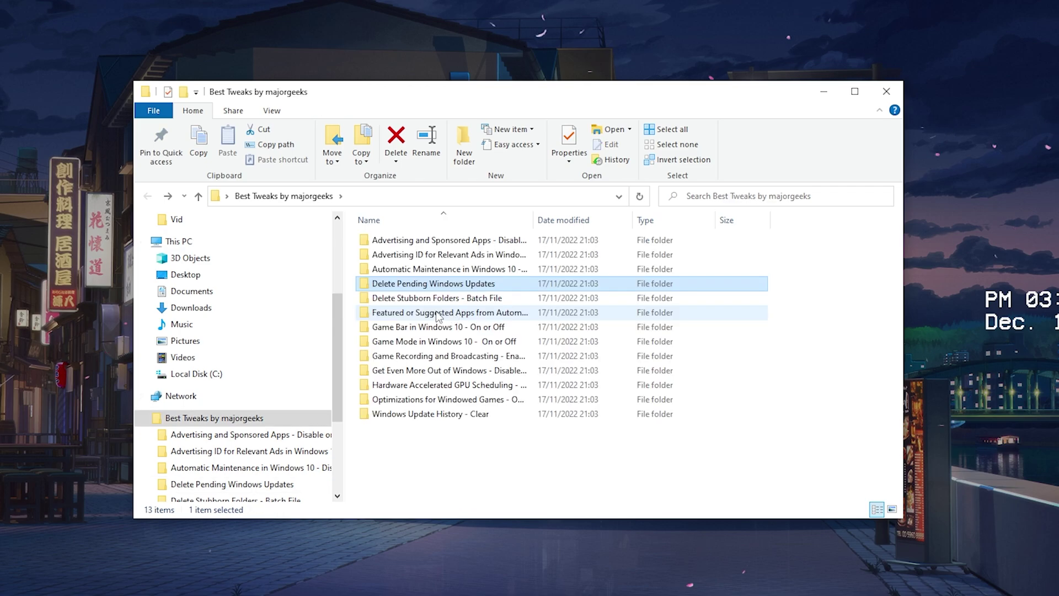
double_click(398, 301)
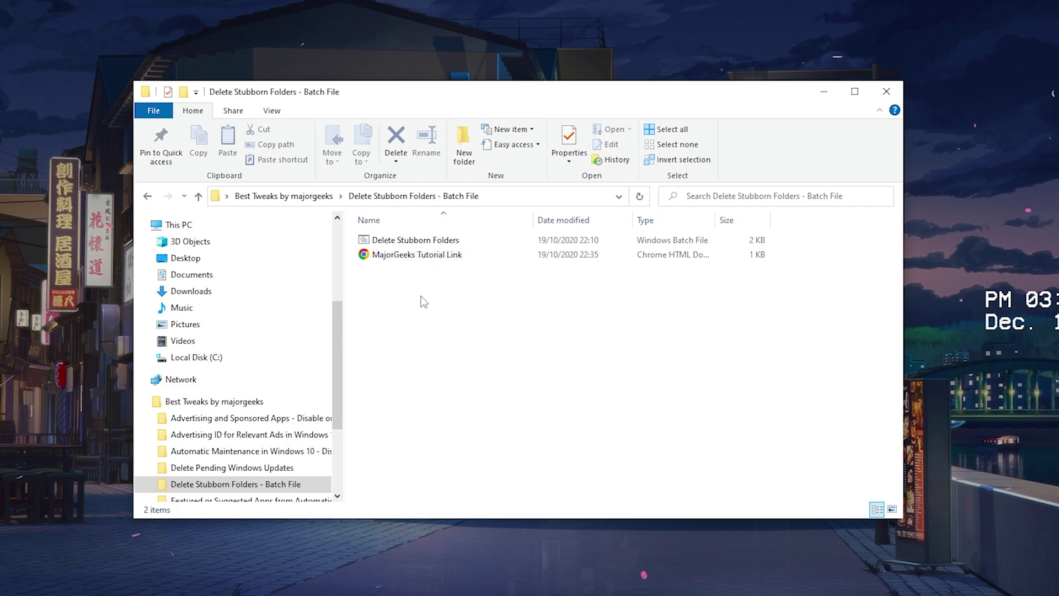
left_click(391, 241)
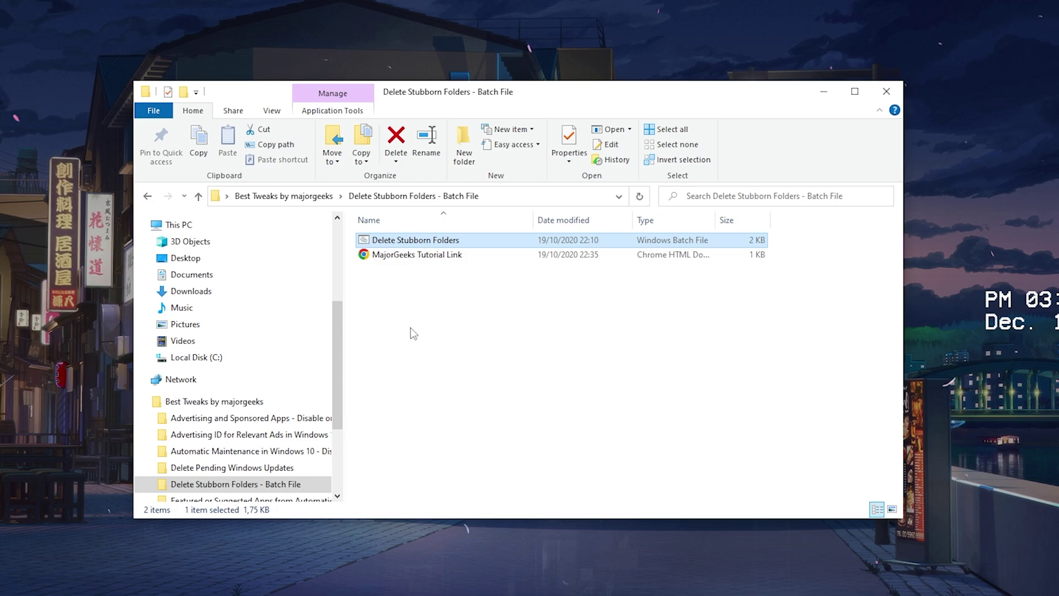
key("alt+Up")
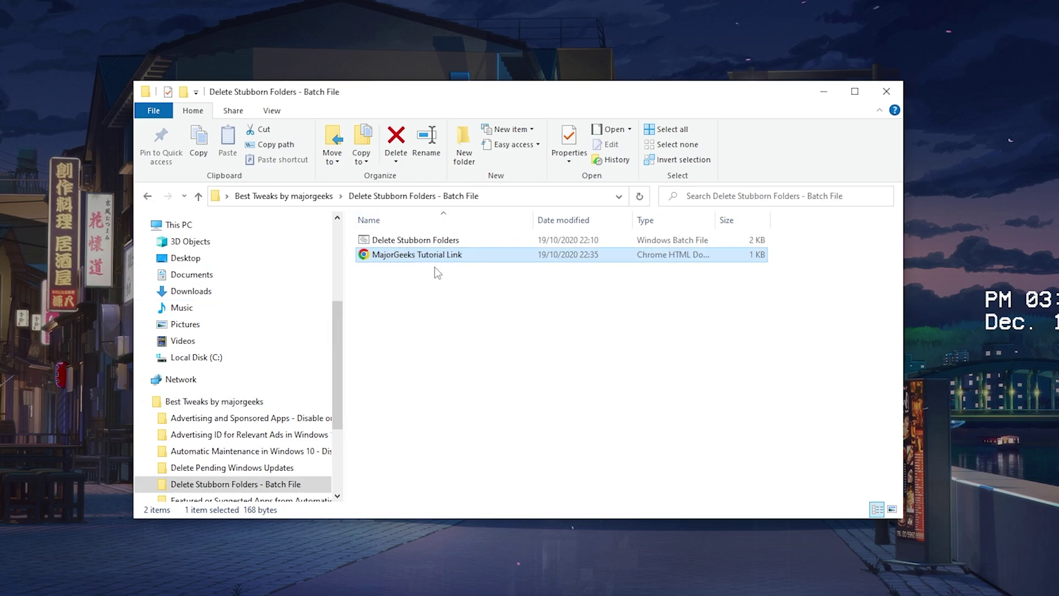
key("alt+Left")
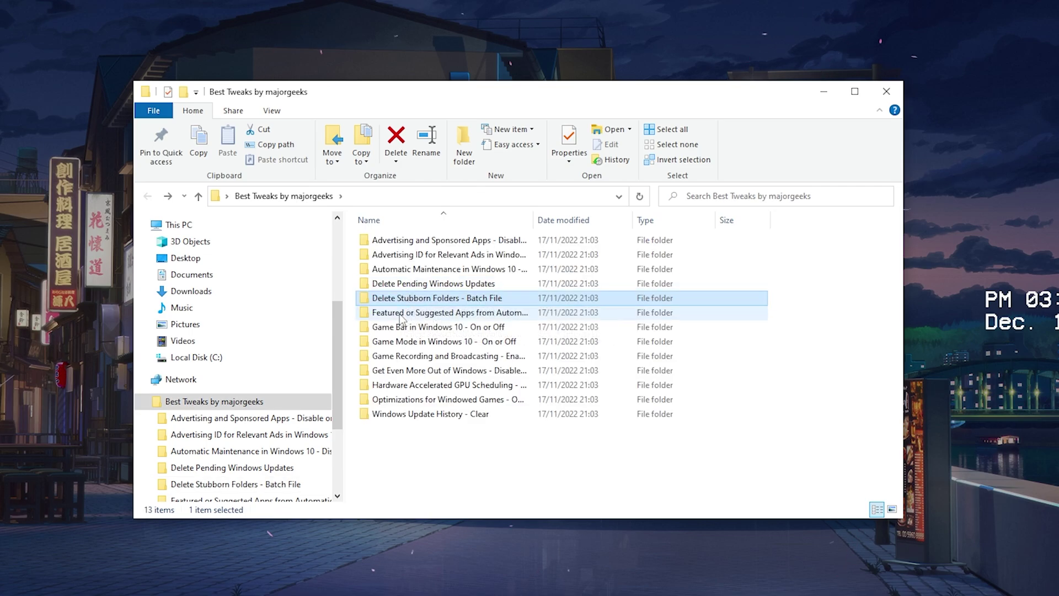
- Inspect the Featured or Suggested Apps folder's Disable_automatically_installating_apps file, then go back
double_click(399, 313)
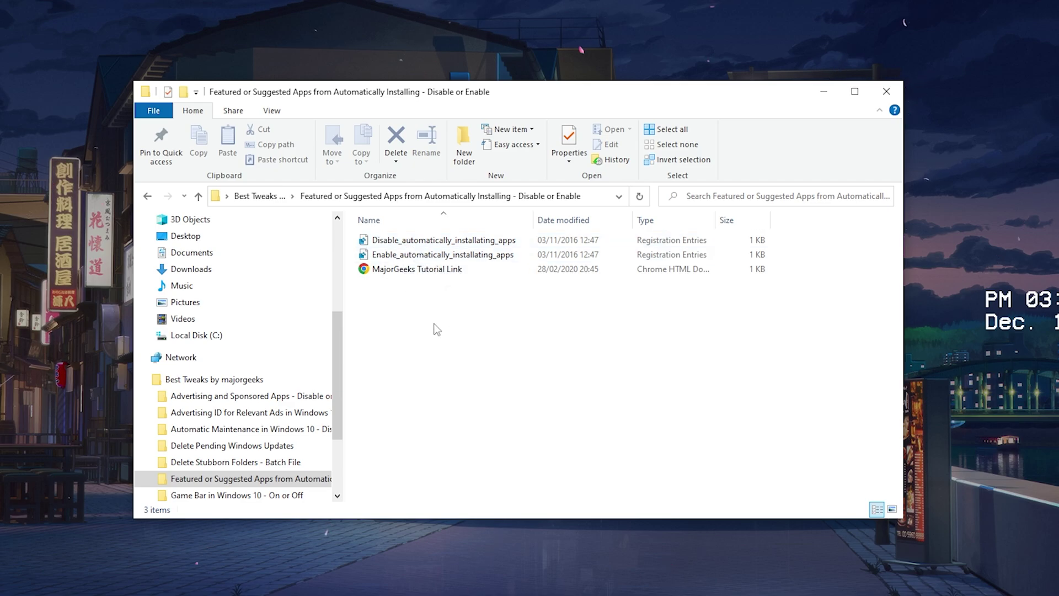
key("super")
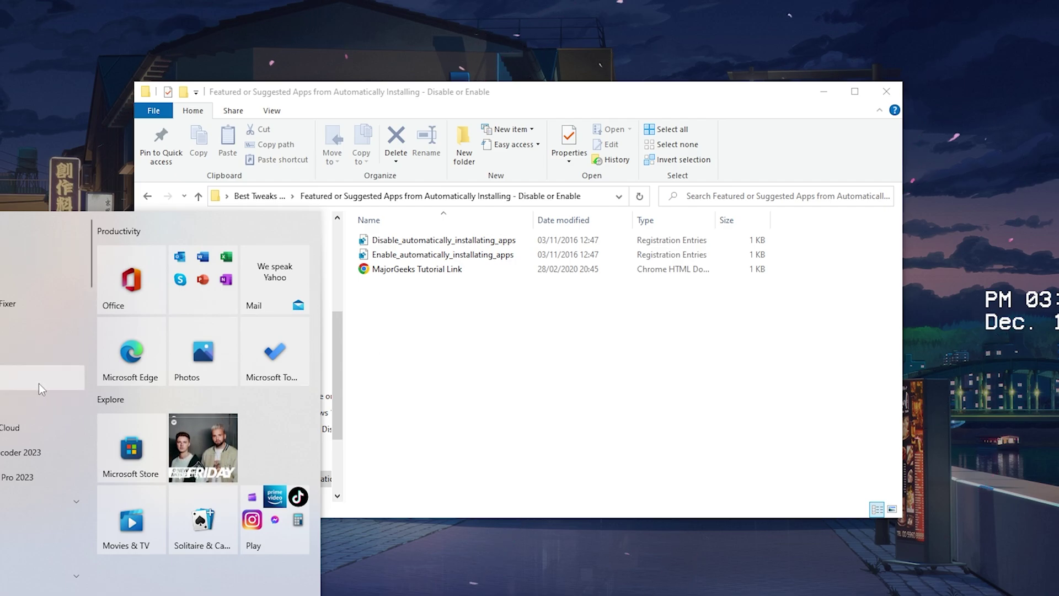
scroll(46, 377, "down", 5)
scroll(46, 380, "down", 1)
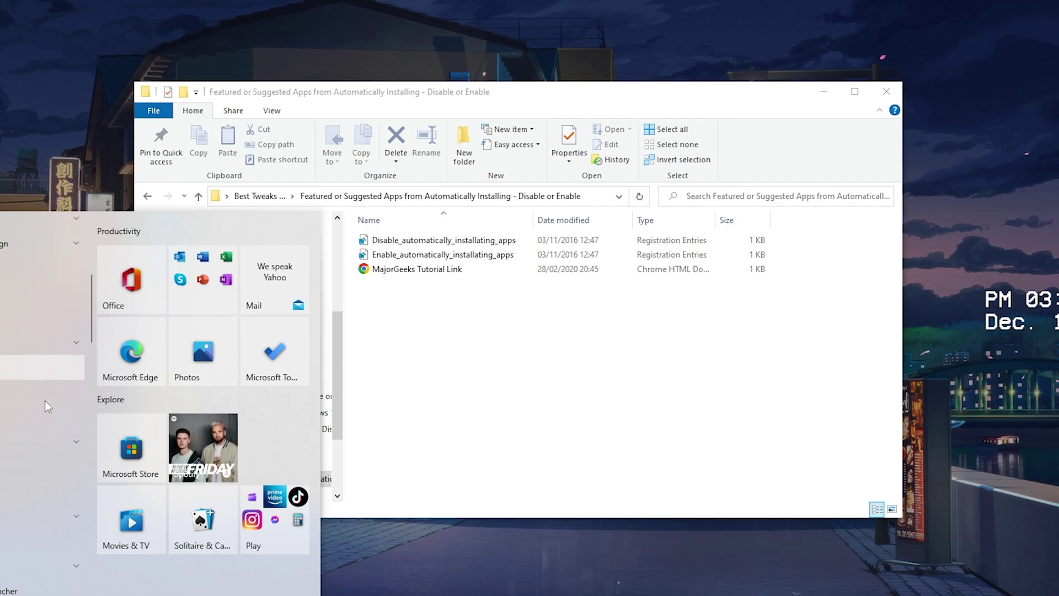
left_click(441, 380)
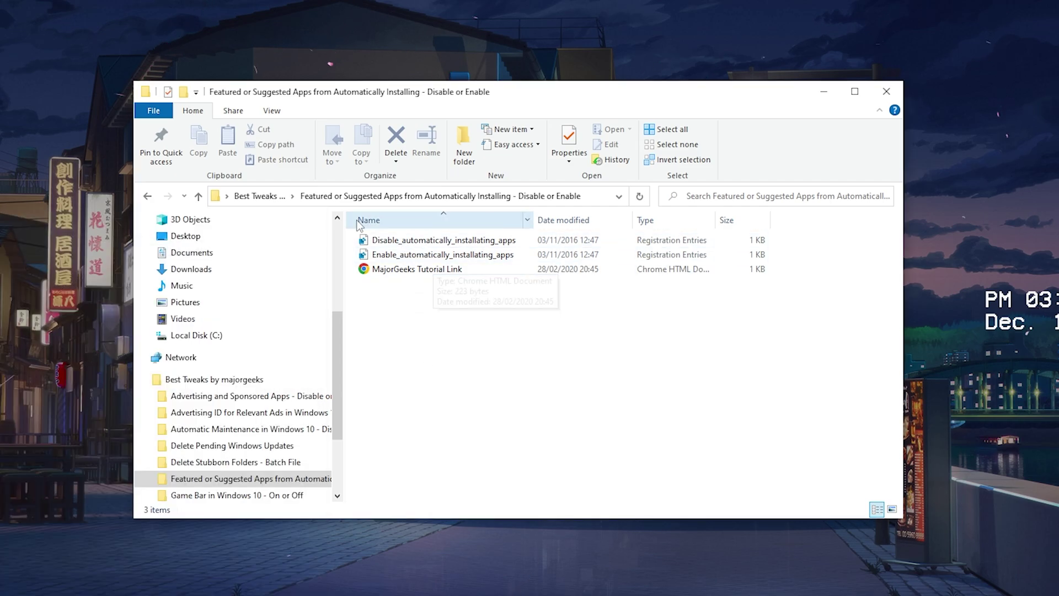
left_click(427, 241)
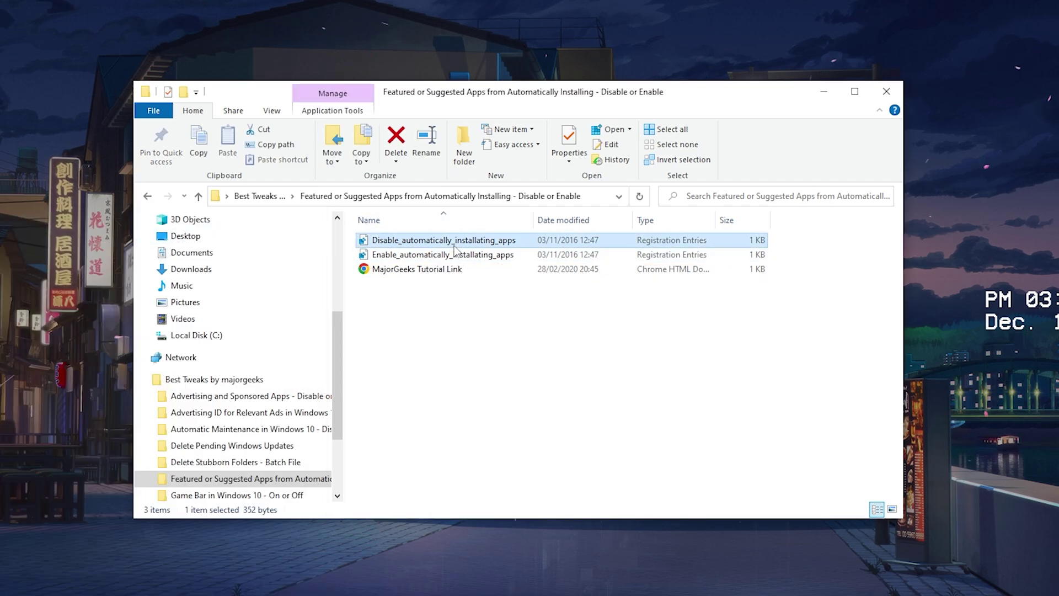
key("alt+Left")
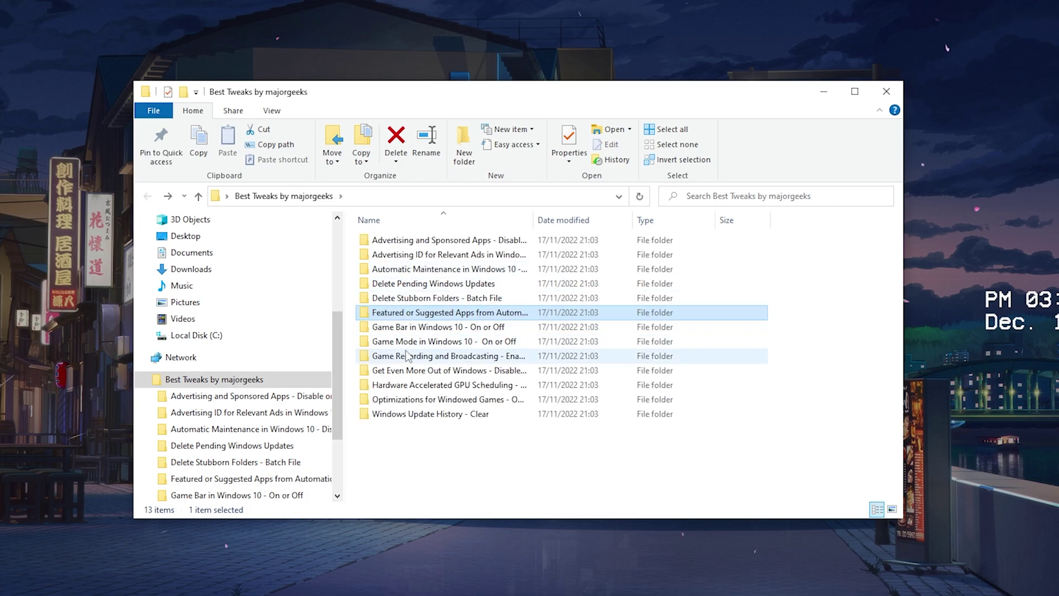
- Inspect the Turn Off Xbox Game Bar file in the Game Bar in Windows 10 folder
double_click(423, 330)
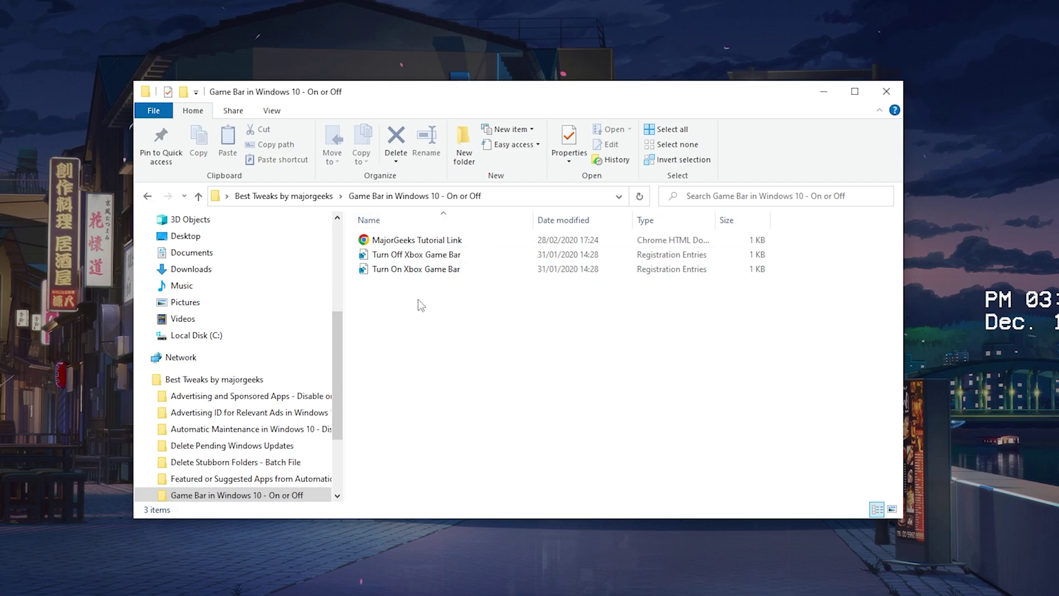
left_click(409, 256)
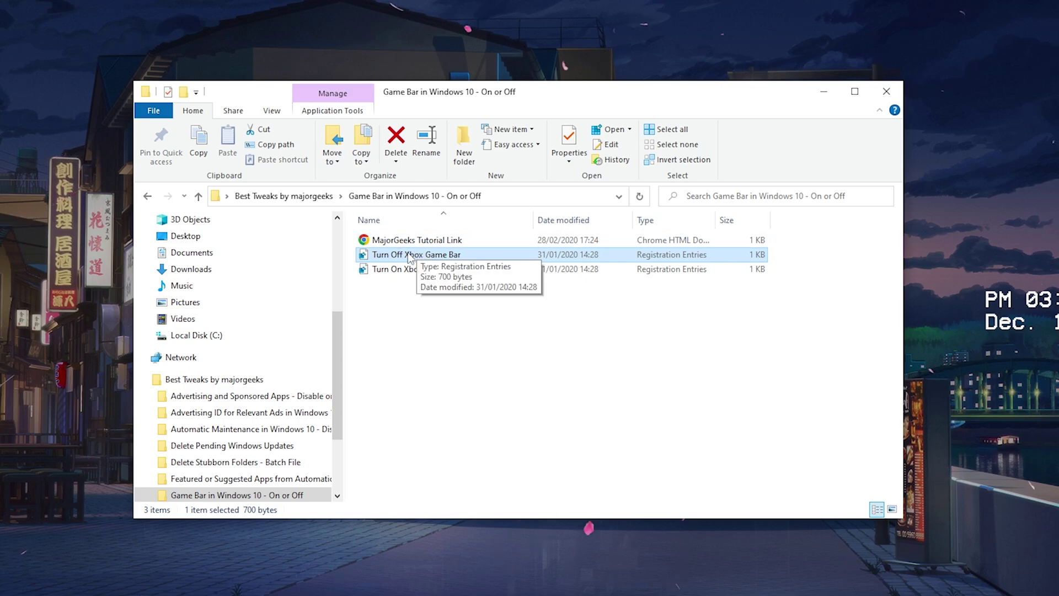
key("alt+Left")
- Look through the Game Mode and Game Recording and Broadcasting folders, returning to Best Tweaks
double_click(422, 341)
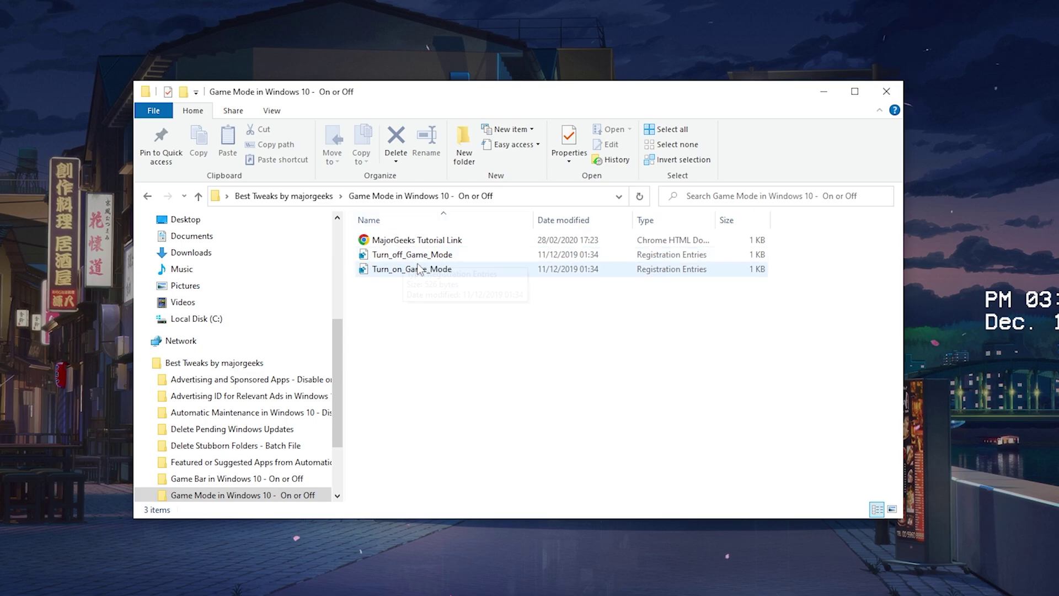
key("alt+Left")
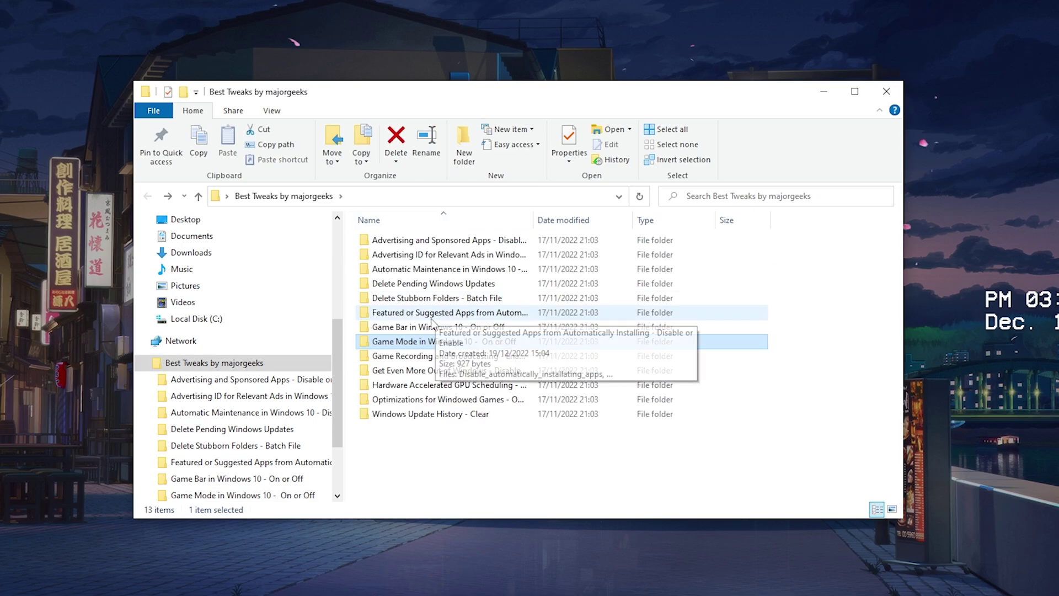
left_click(409, 361)
double_click(408, 362)
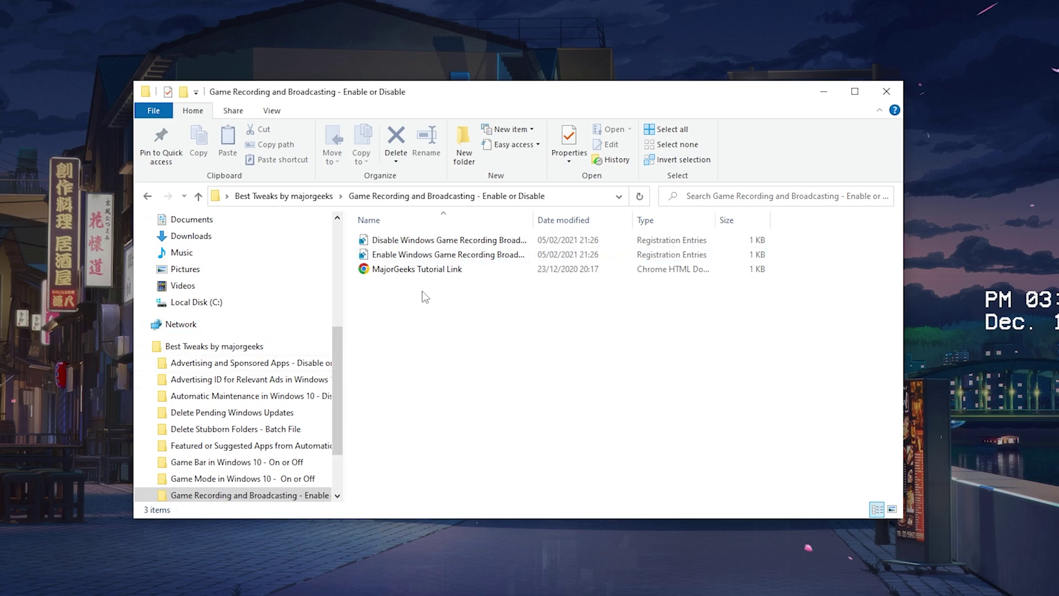
key("alt+Left")
- Review the Disable and Enable files in Get Even More Out of Windows
double_click(395, 369)
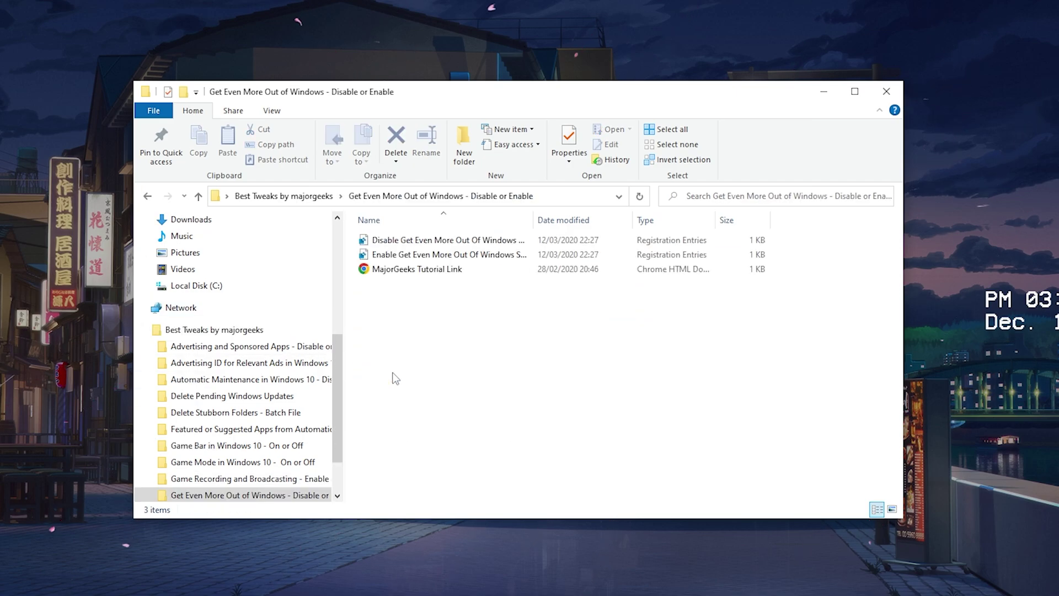
left_click(433, 269)
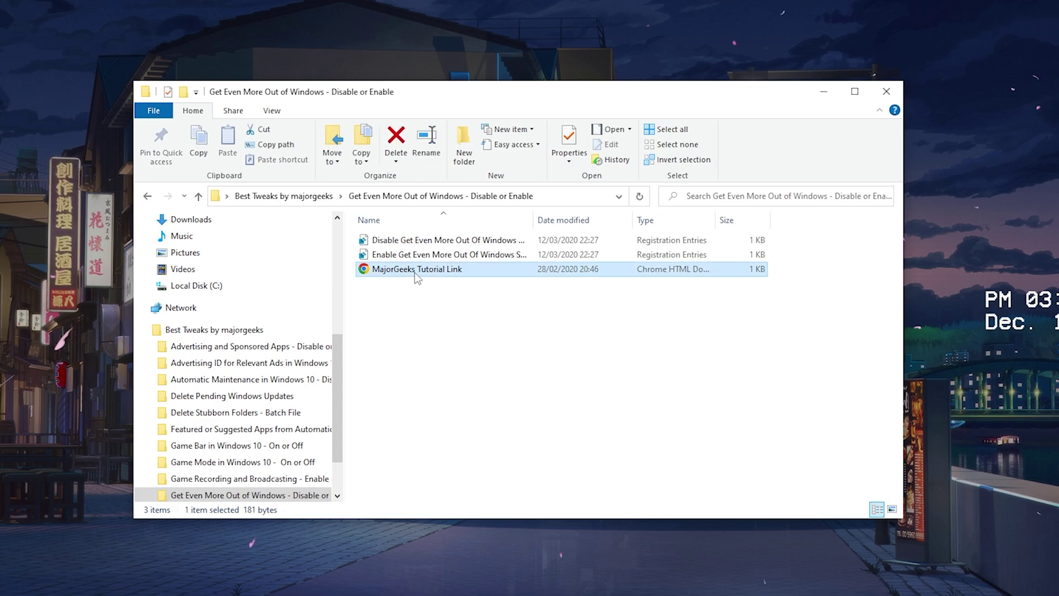
left_click(414, 243)
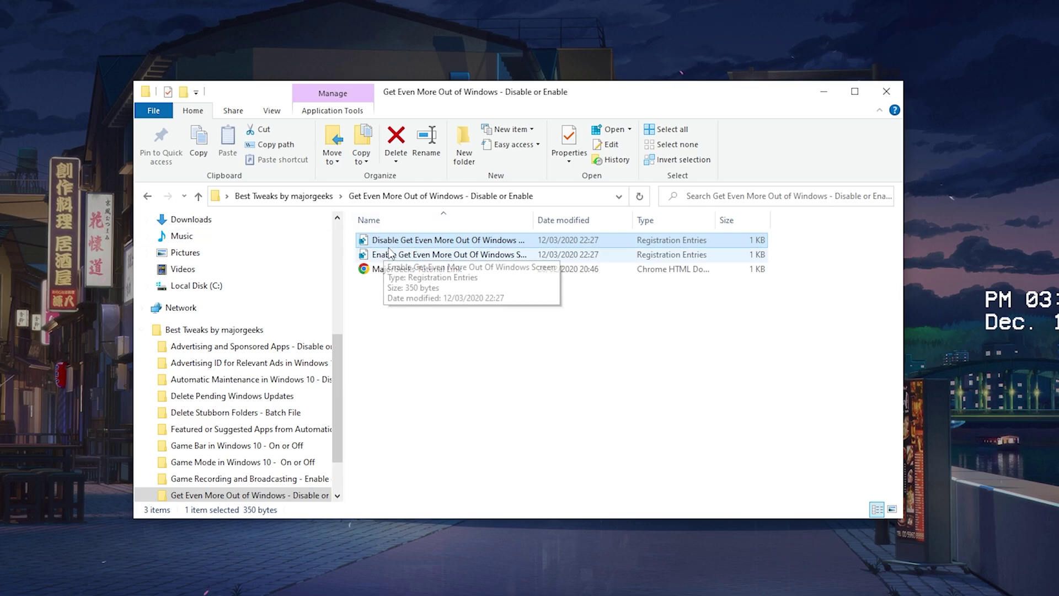
left_click(401, 255)
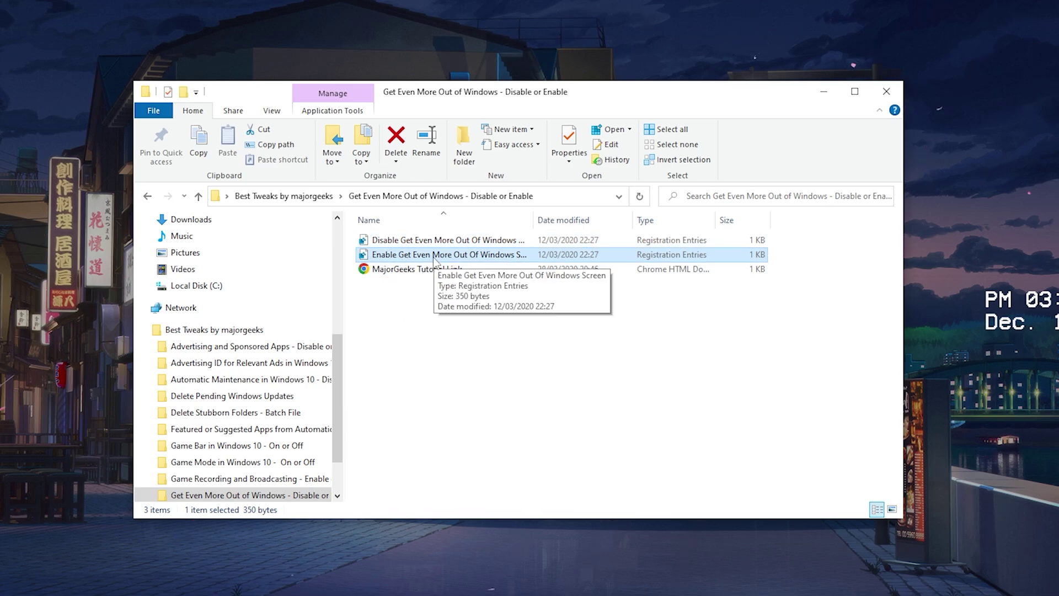
key("alt+Up")
- Review the Hardware Accelerated GPU Scheduling registry files, then return to Best Tweaks
double_click(408, 385)
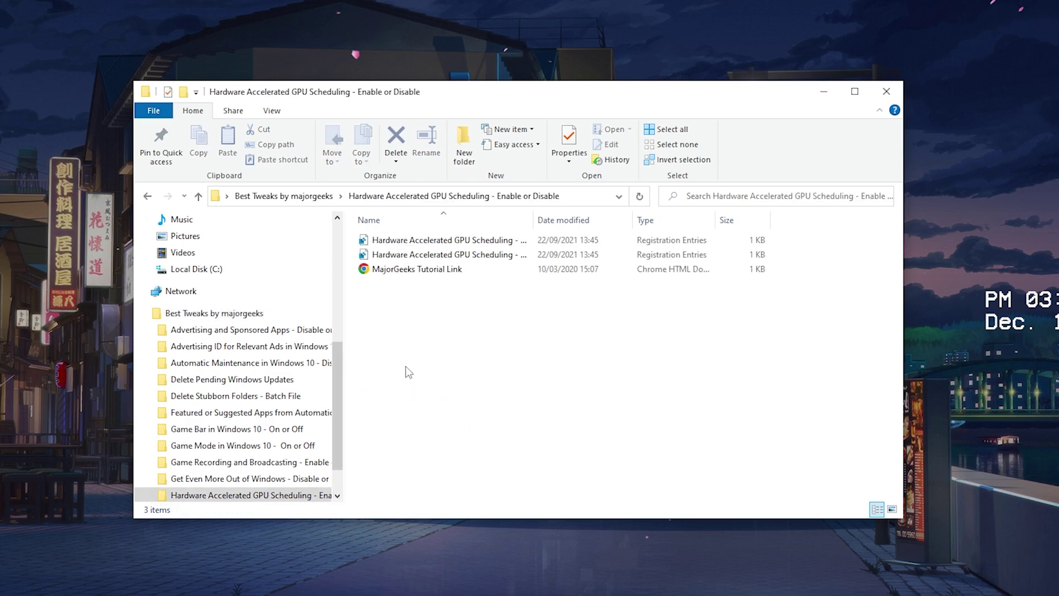
left_click(413, 241)
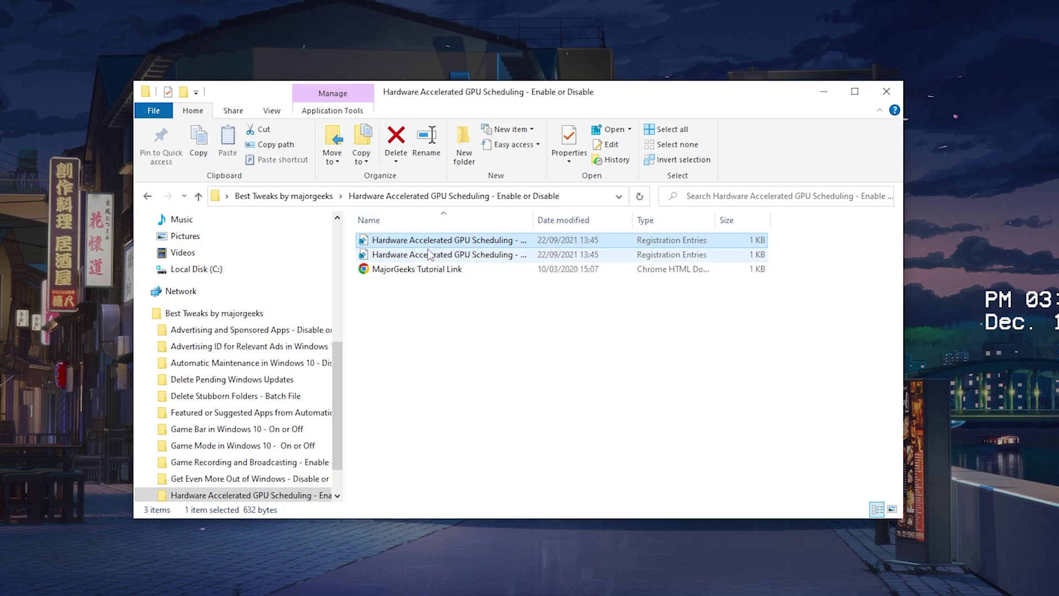
mouse_move(415, 245)
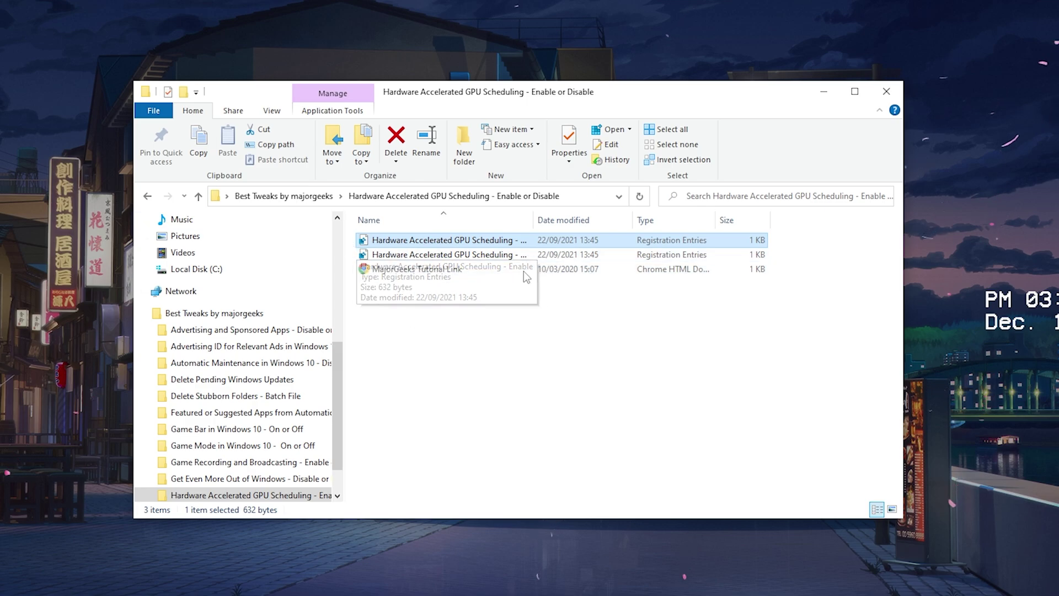
left_click(428, 325)
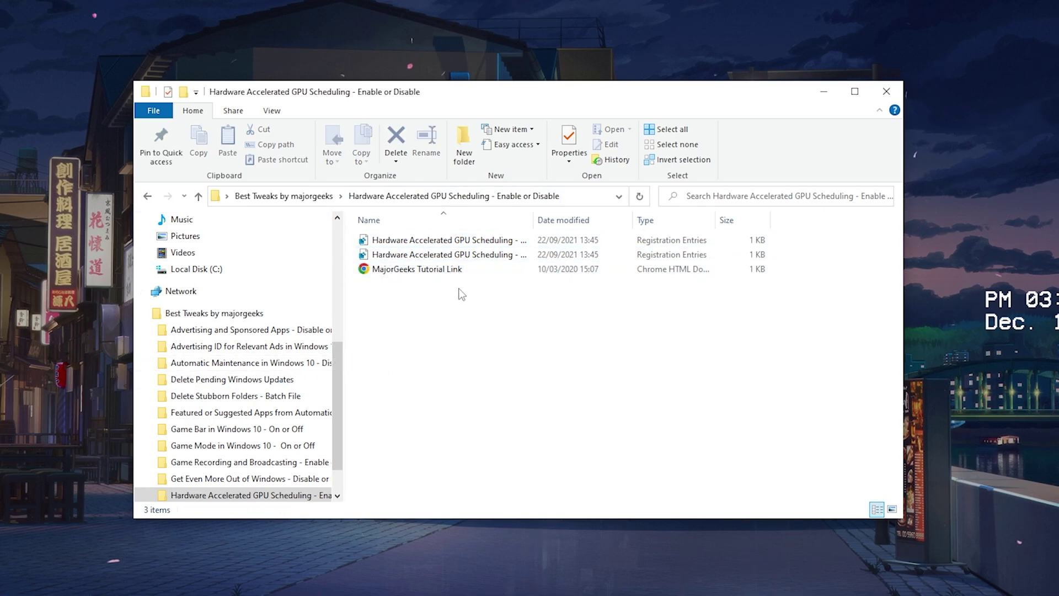
mouse_move(407, 254)
key("alt+Left")
- Check Optimizations for Windowed Games and the Clear Windows Update History batch file, then close Explorer
double_click(387, 404)
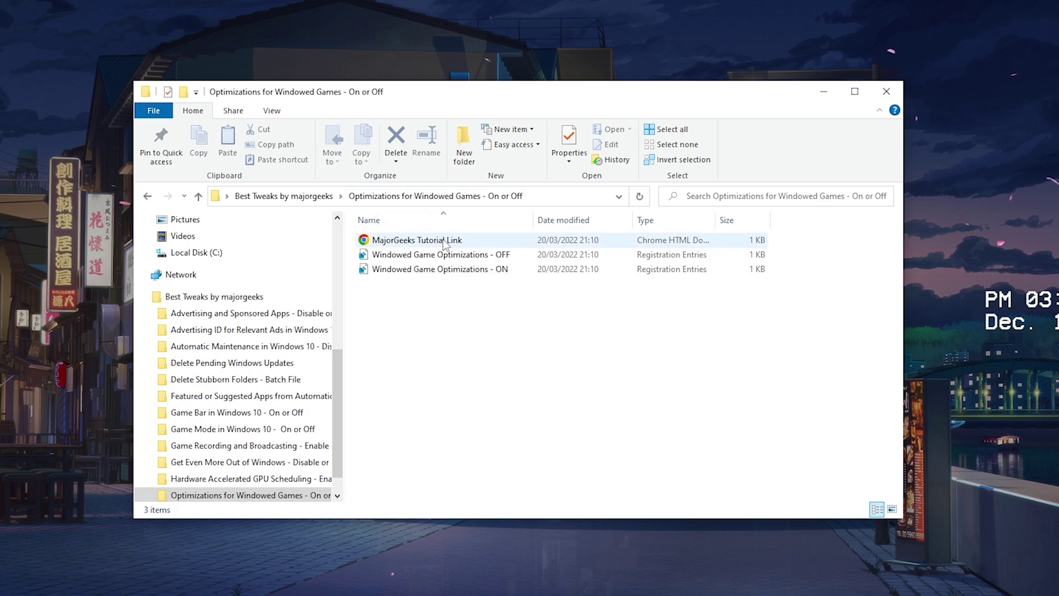
key("alt+Left")
double_click(413, 414)
left_click(425, 240)
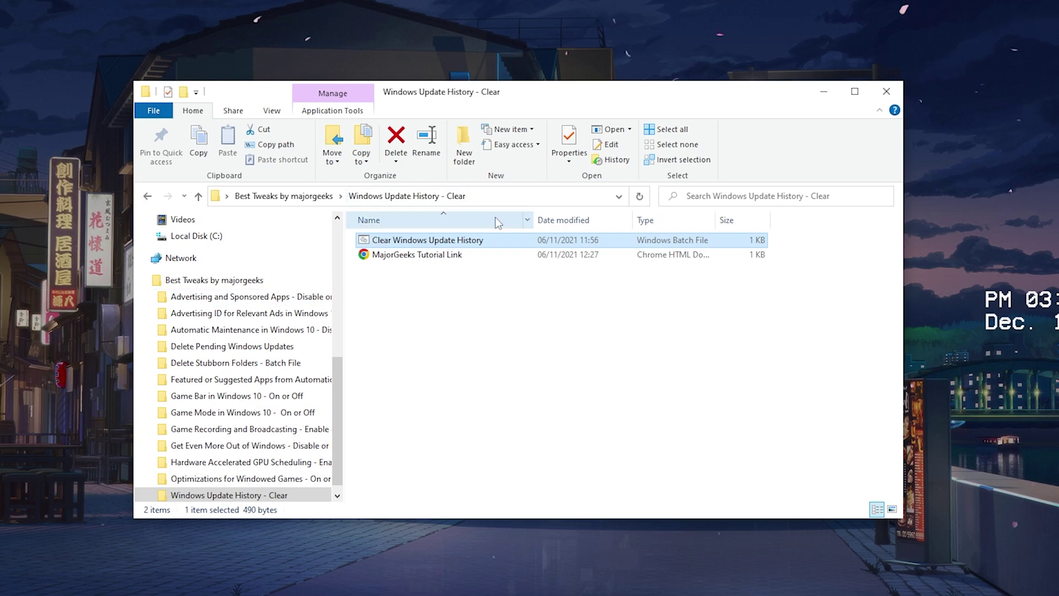
left_click(886, 92)
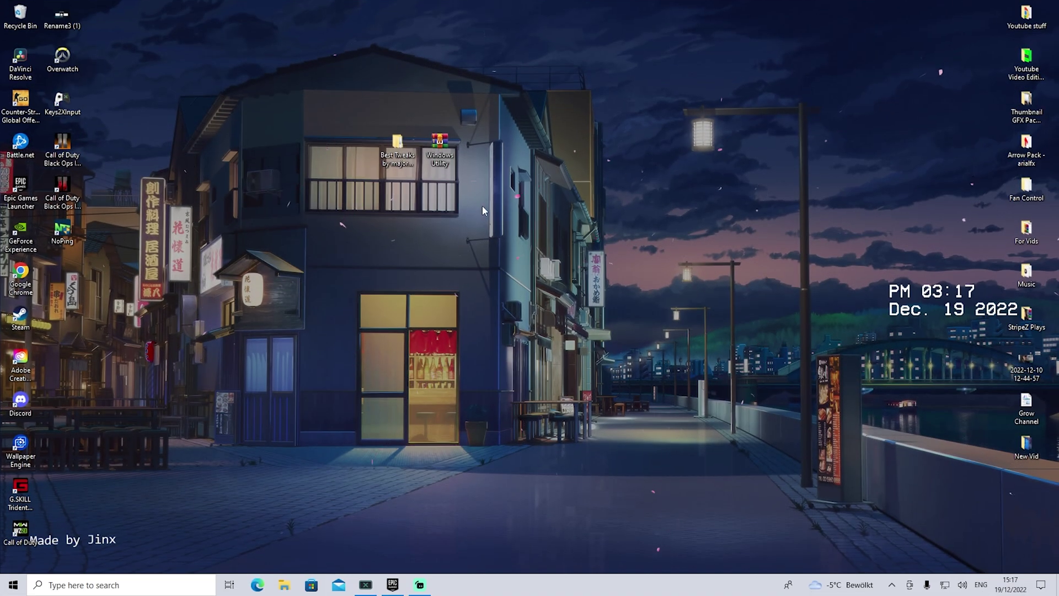
- Extract the Windows Utility text file from Windows Utility.rar onto the desktop
double_click(439, 160)
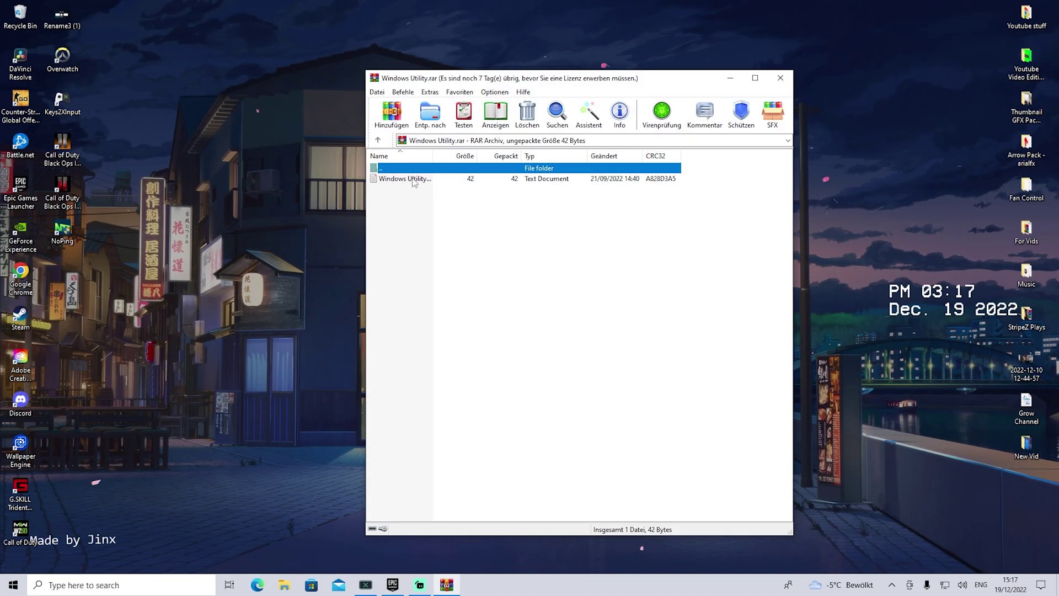
left_click_drag(400, 178, 344, 156)
key("Escape")
- Copy the iwr command line from the text file in Notepad, then close Notepad
double_click(372, 162)
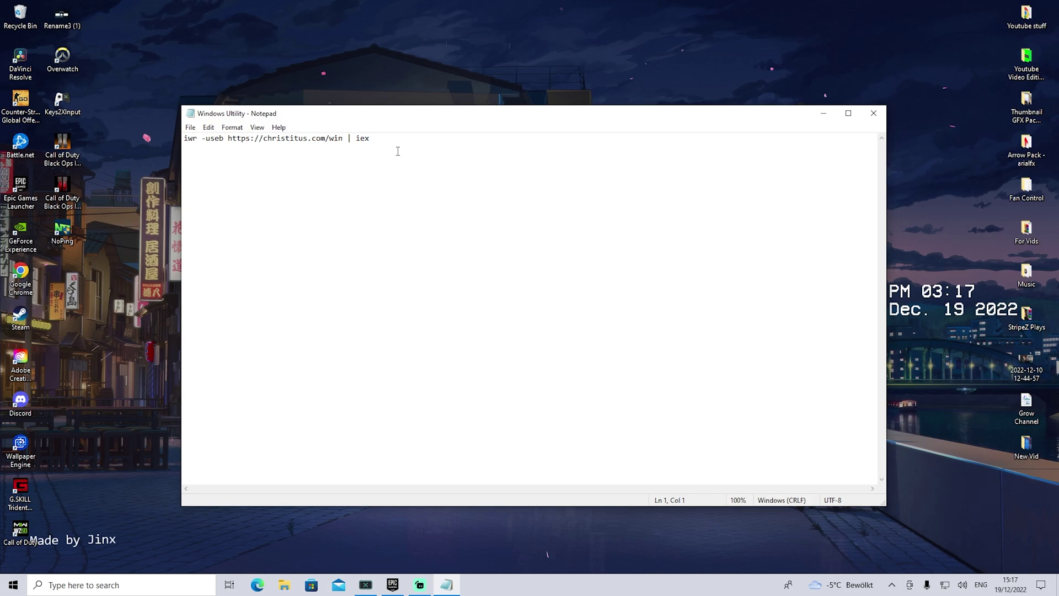
left_click_drag(398, 151, 172, 127)
key("ctrl+c")
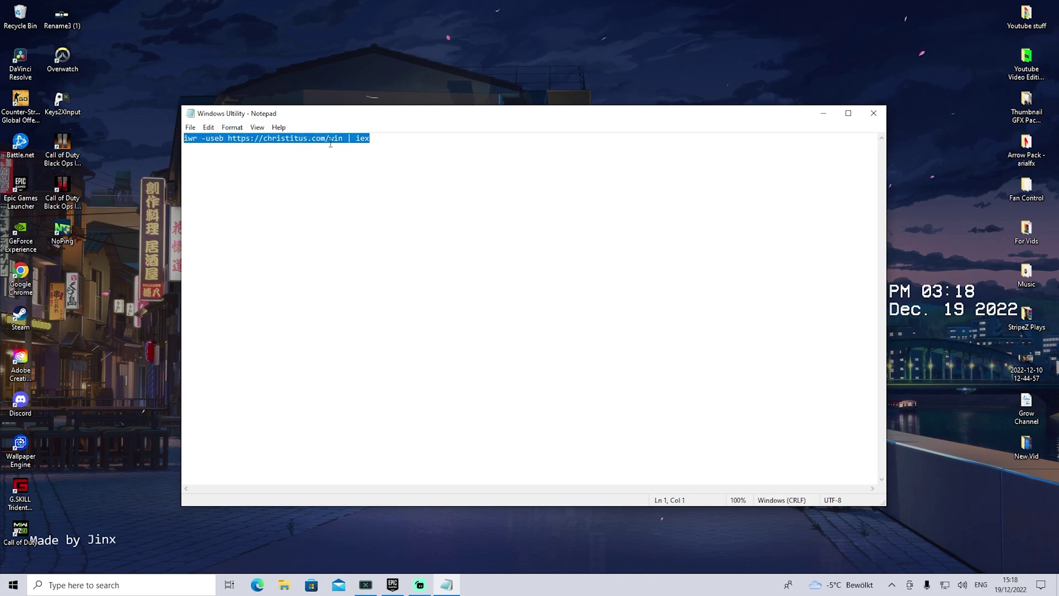
left_click(873, 114)
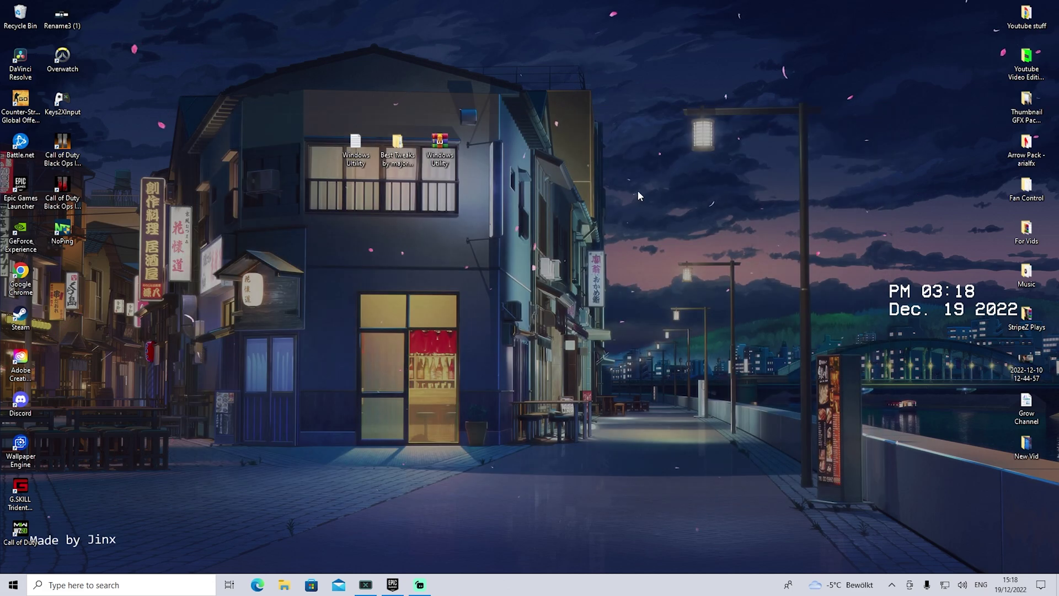
- Launch Windows PowerShell as administrator, then paste and run the copied christitus.com/win command
key("super")
type("power")
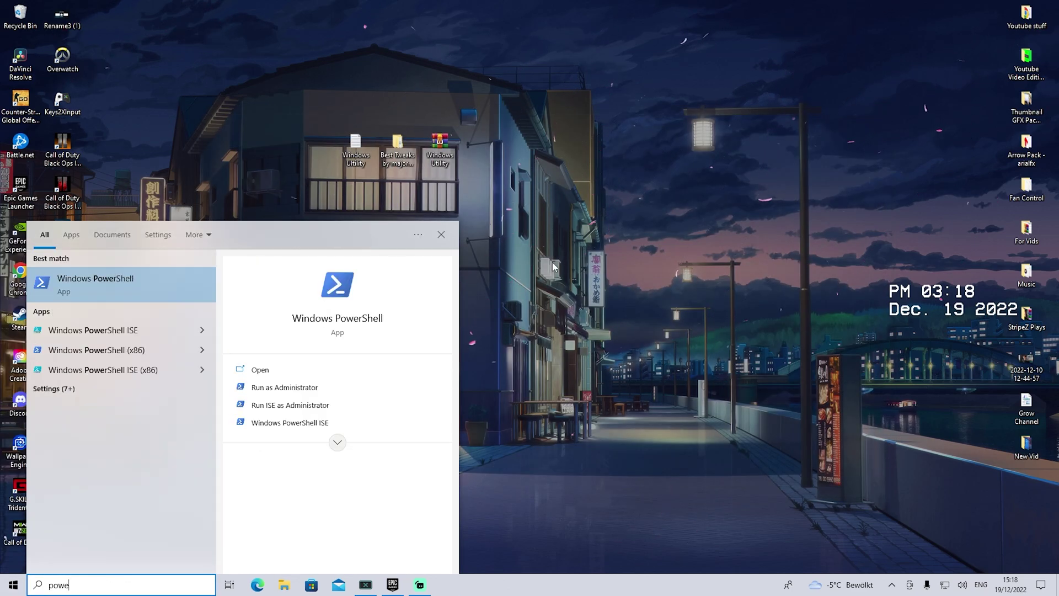
right_click(104, 285)
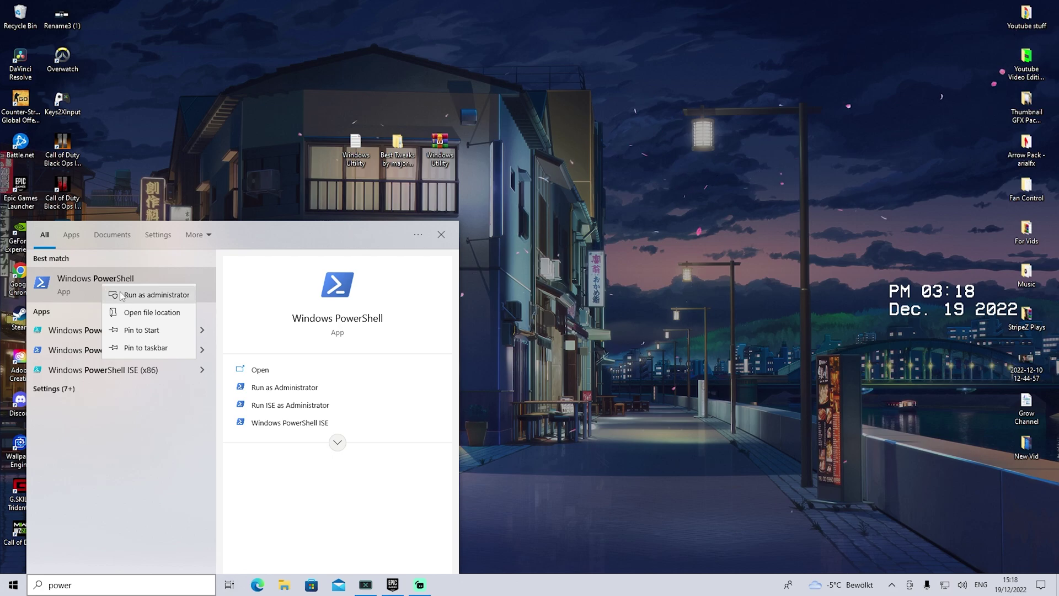
left_click(122, 295)
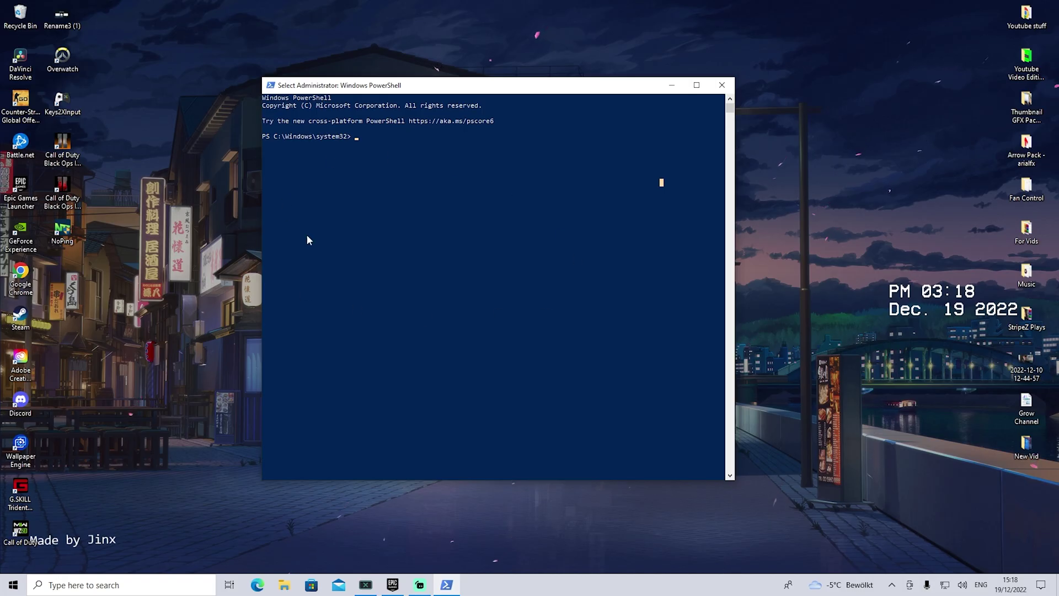
right_click(370, 166)
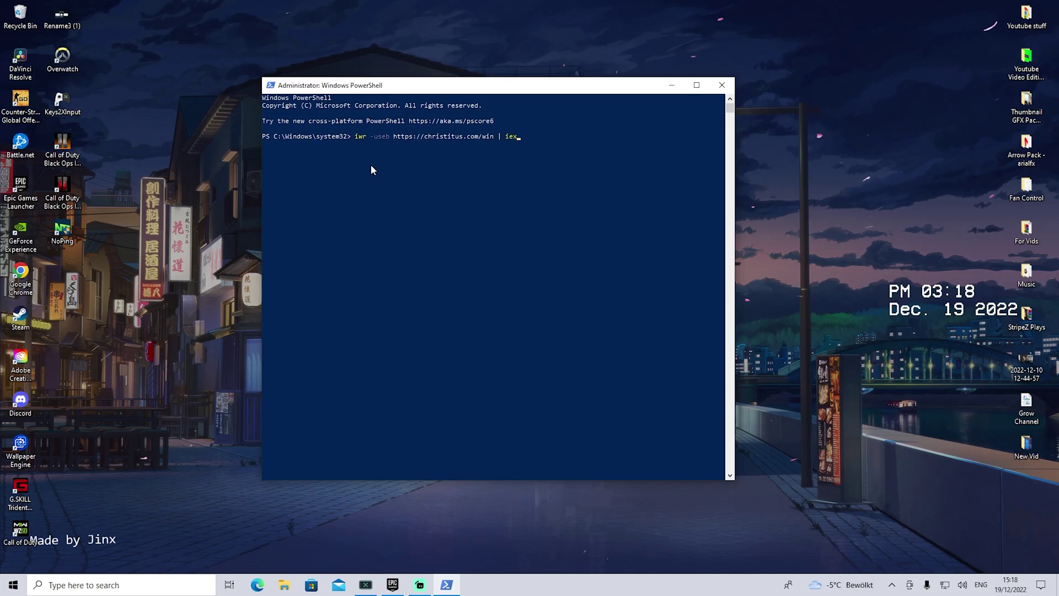
key("Return")
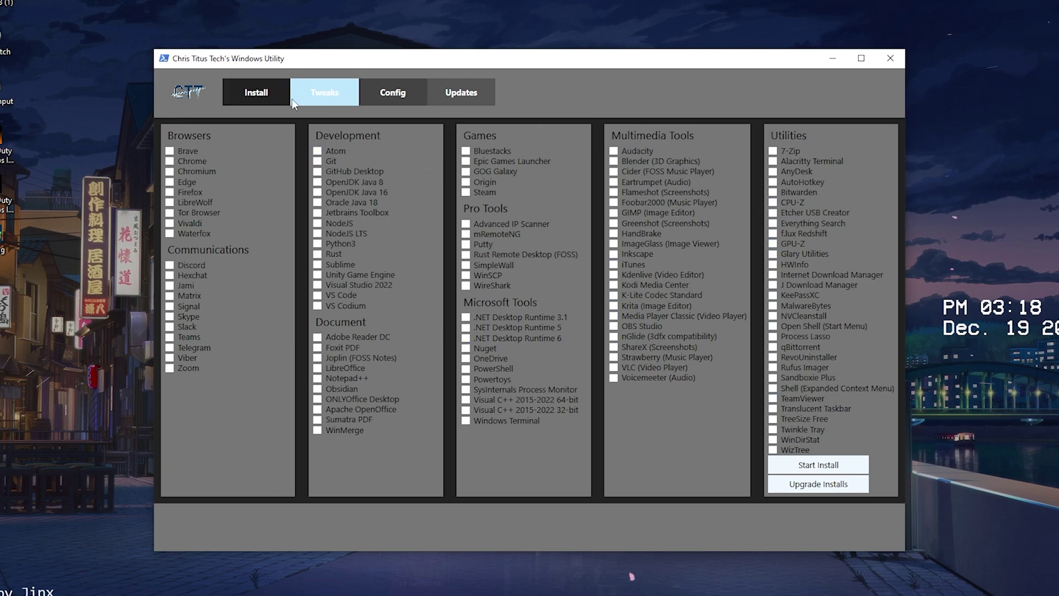
- Switch the utility to its Tweaks tab showing Essential and Misc. Tweaks
left_click(326, 99)
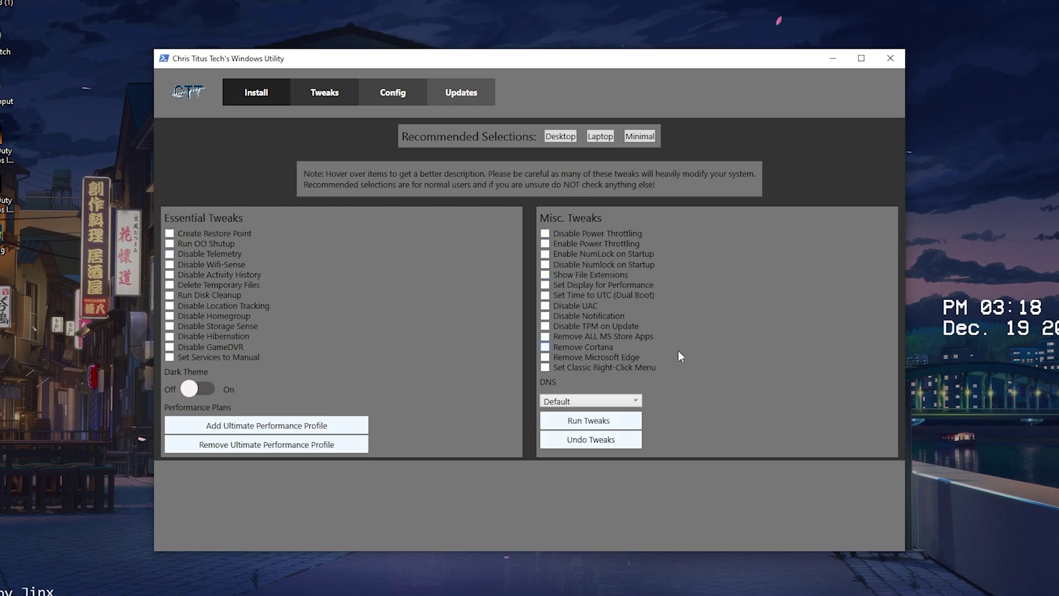
mouse_move(748, 362)
- Apply the Desktop, then Laptop, then Minimal recommended tweak selections
left_click(560, 139)
left_click(603, 137)
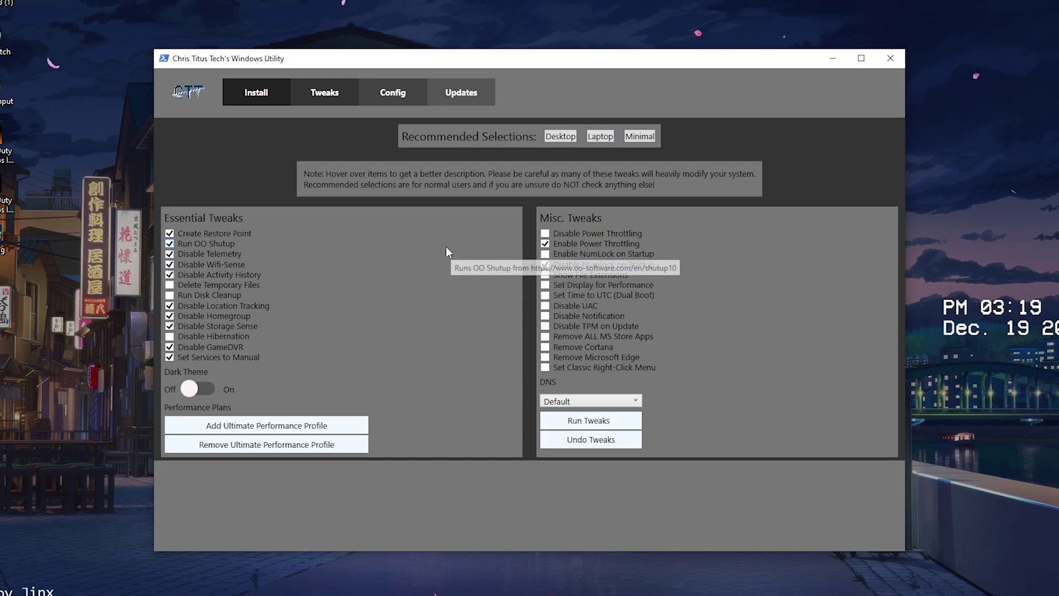
left_click(638, 136)
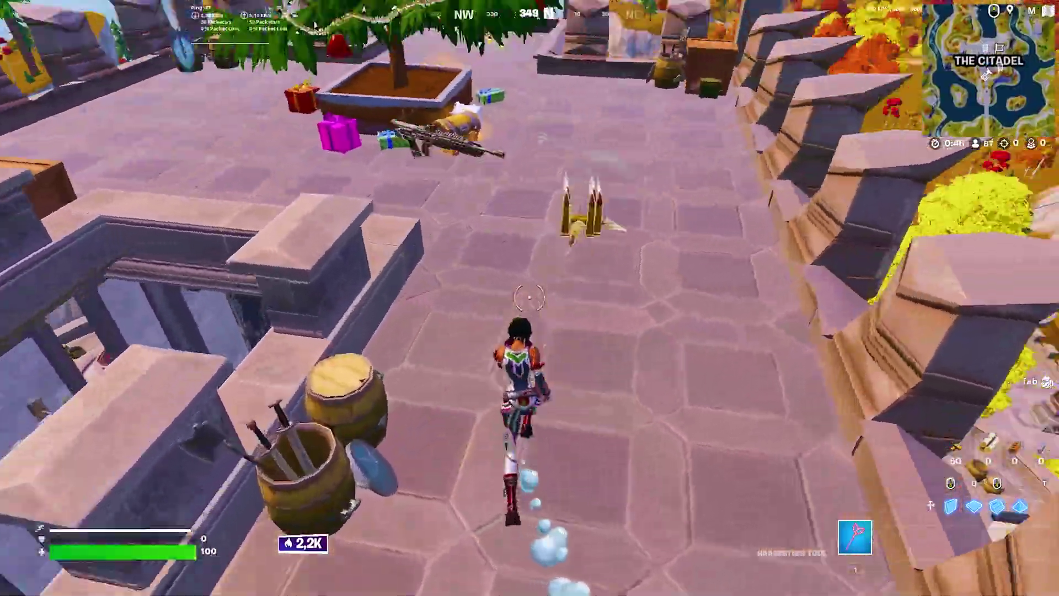
key("w")
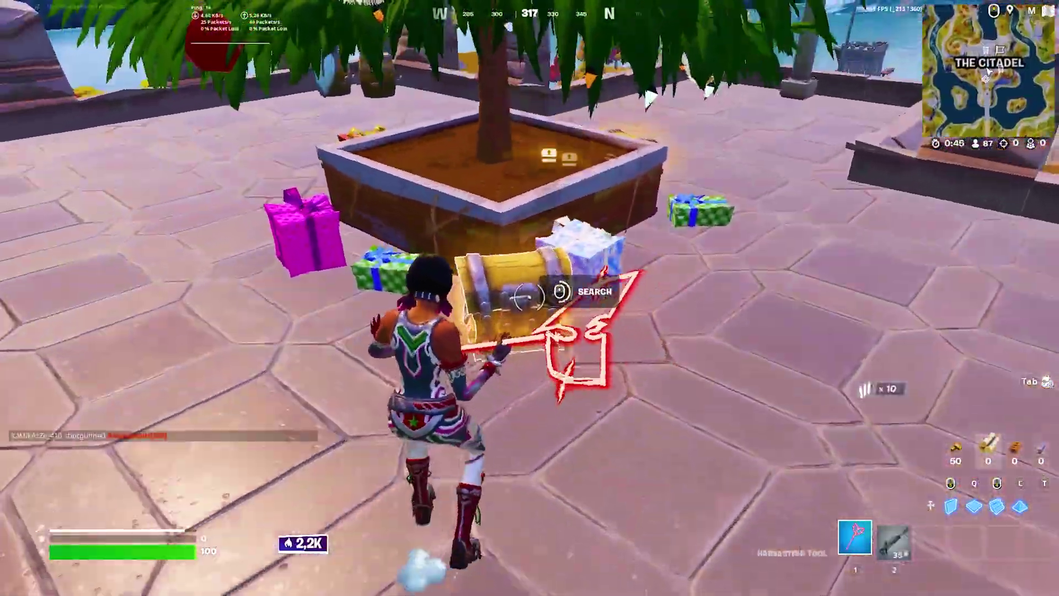